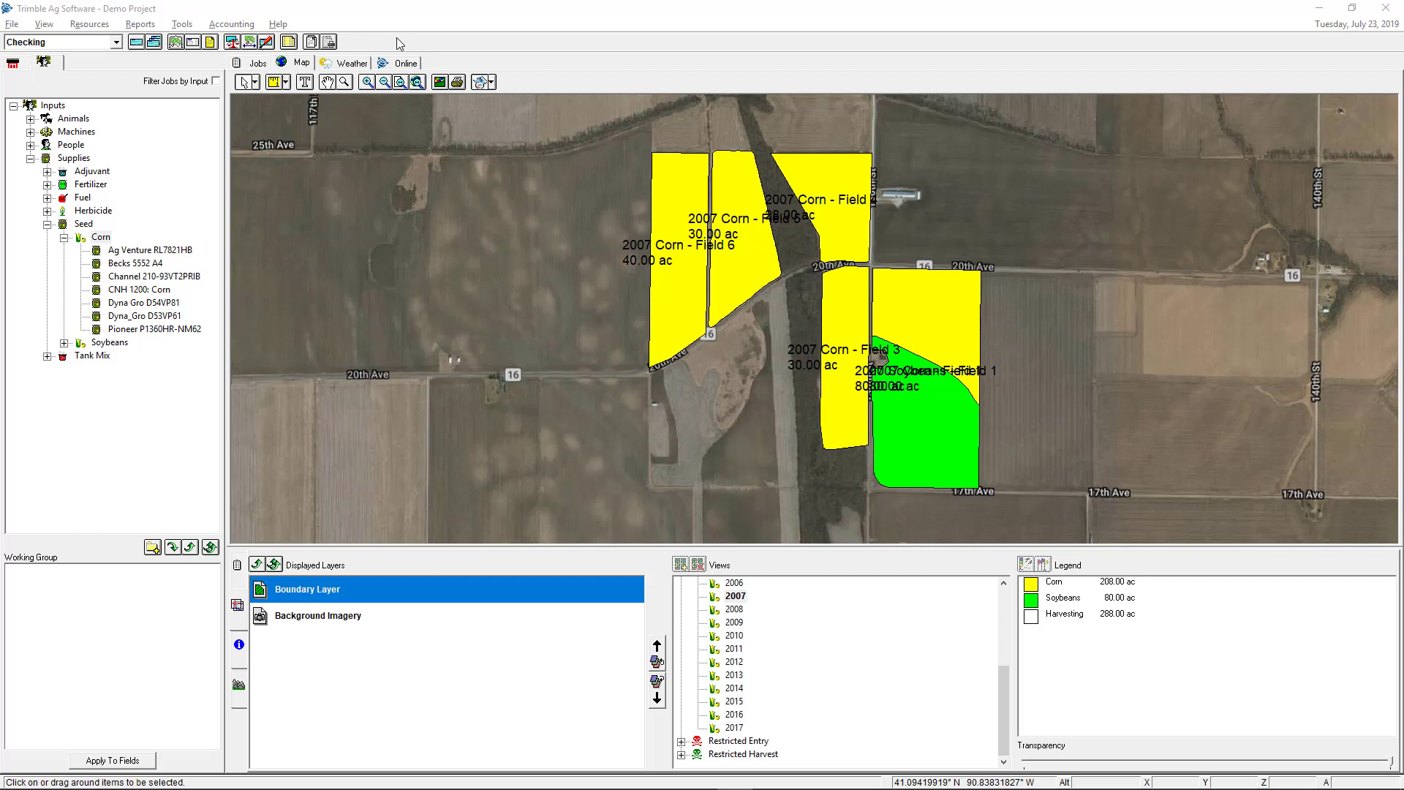
Step: Open the checking account register and start a 7/23/2019 entry for Edon Farmer's Co-op with the memo "Seed Purchase"
left_click(290, 42)
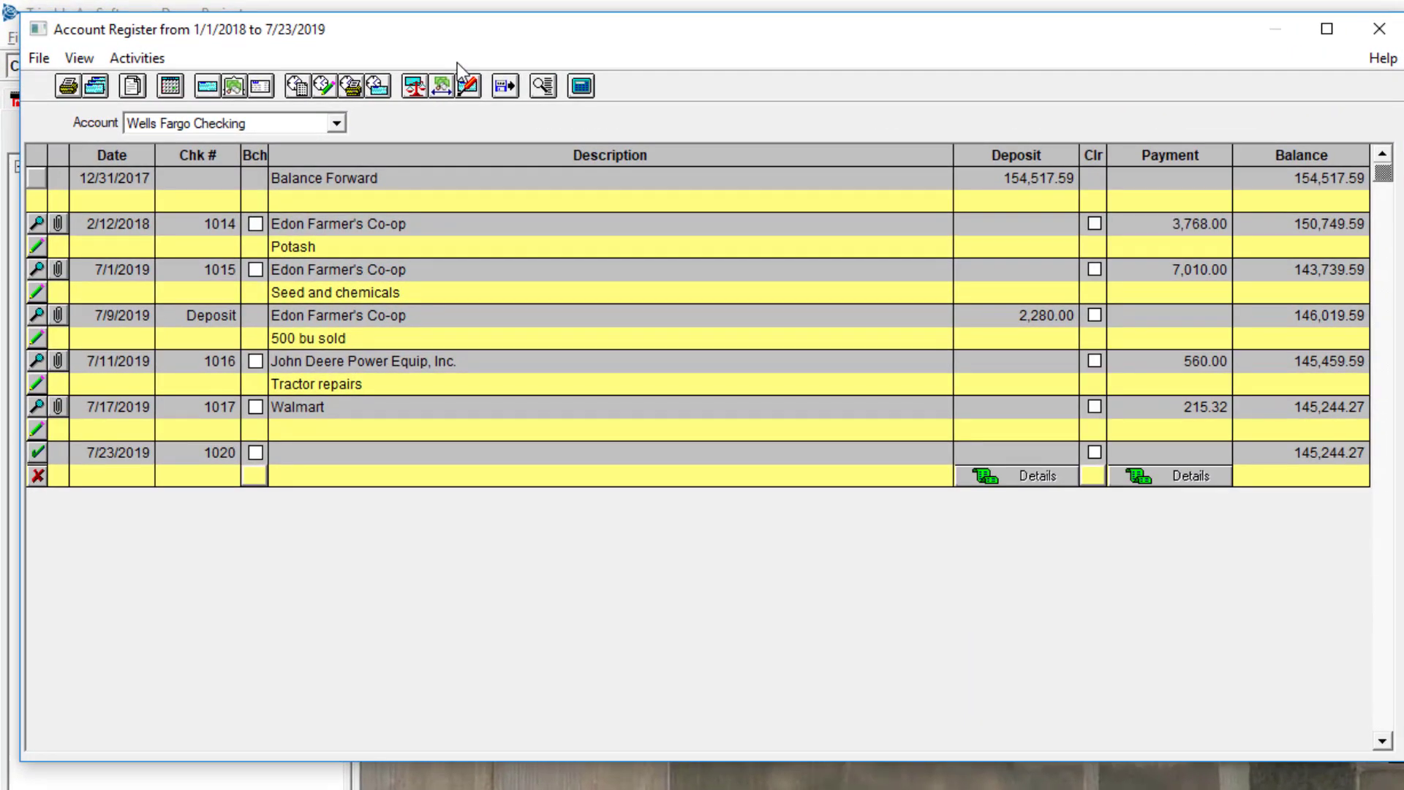
left_click(128, 461)
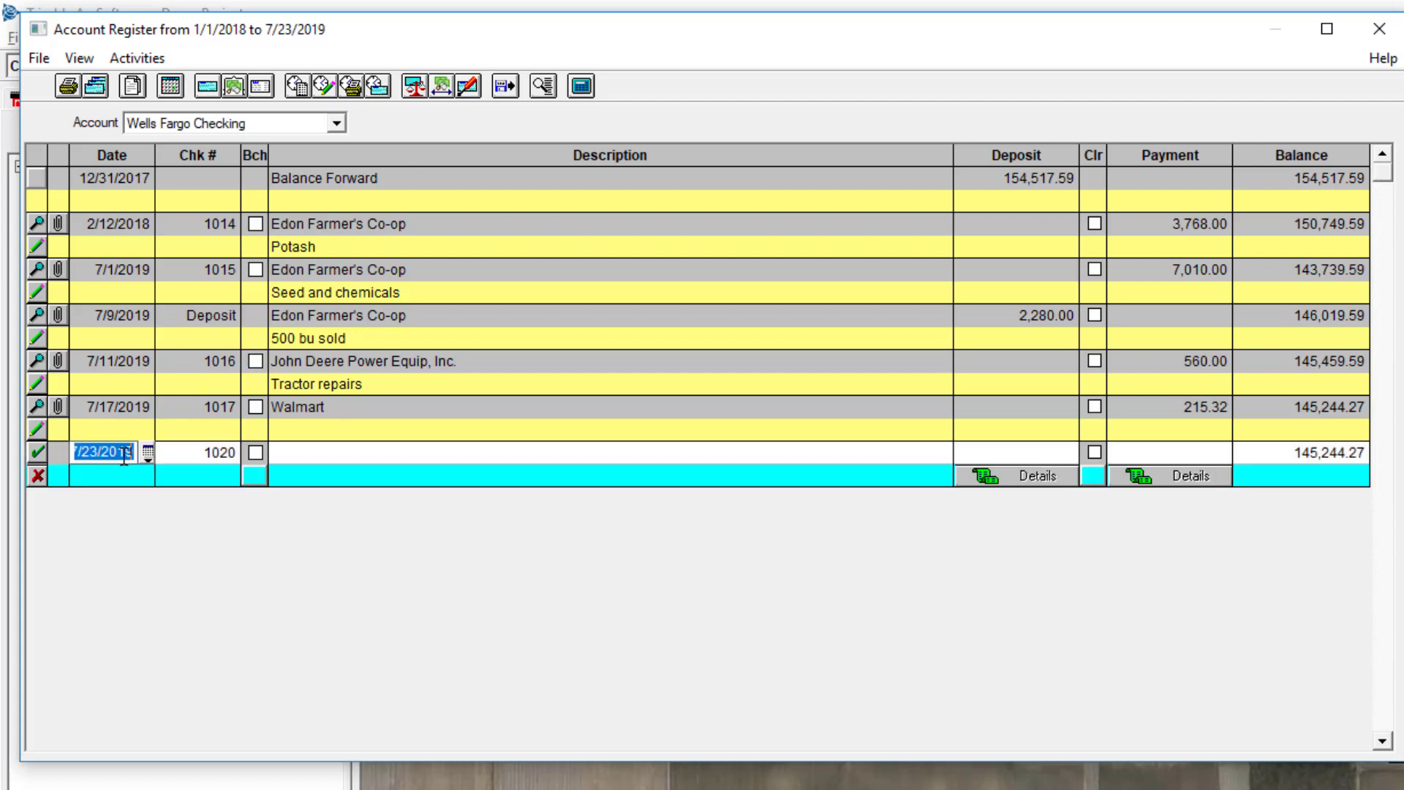
key("Tab")
left_click(429, 463)
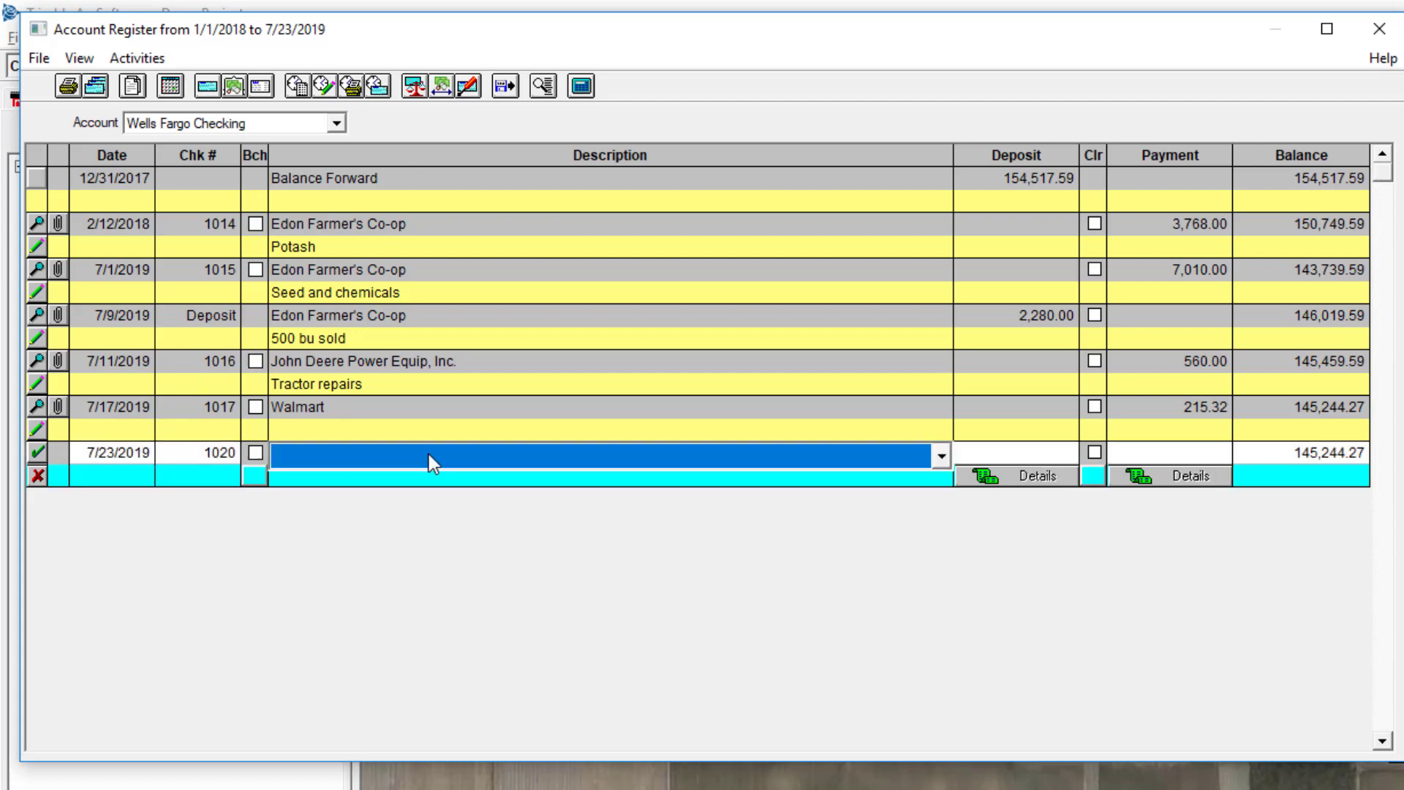
left_click(406, 533)
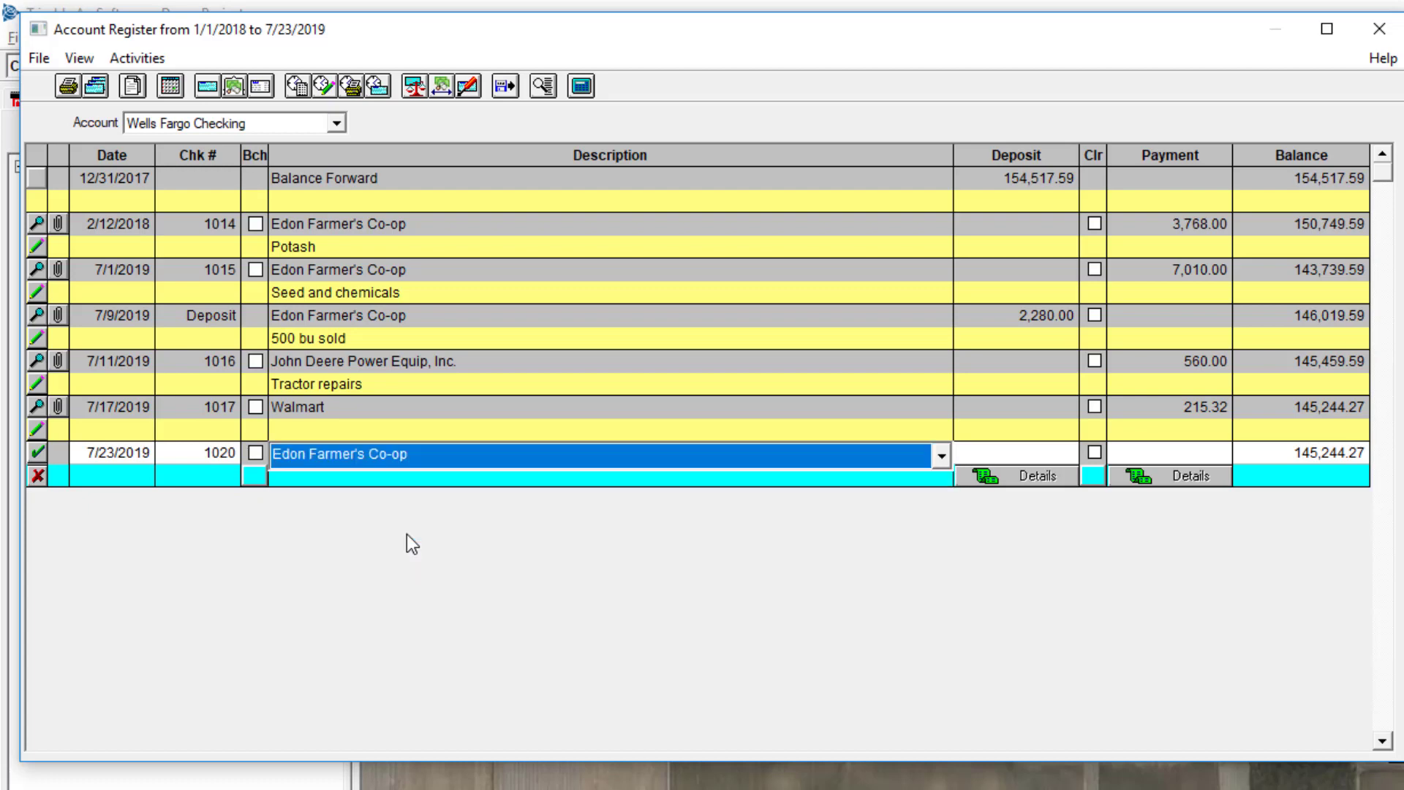
left_click(351, 478)
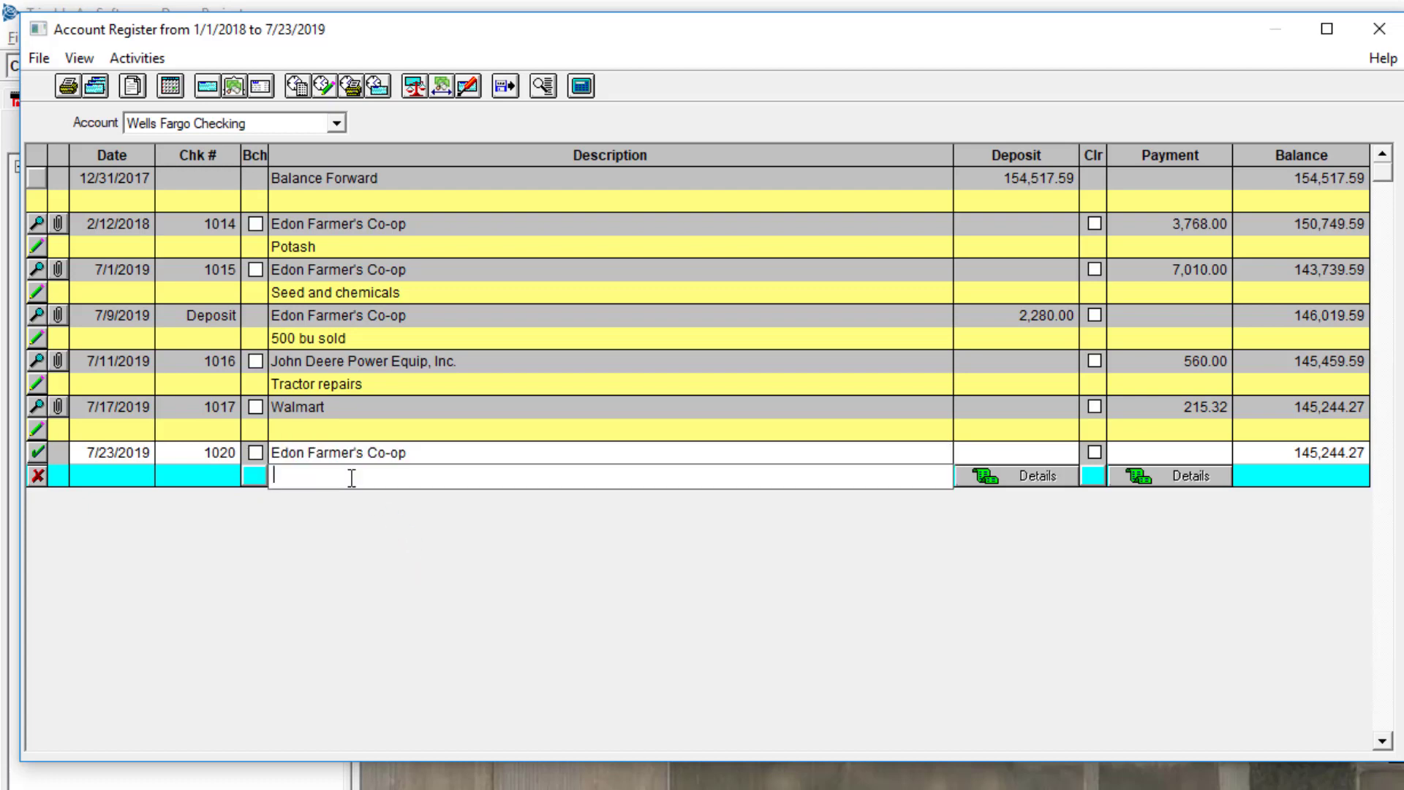
type("Seed Purchase")
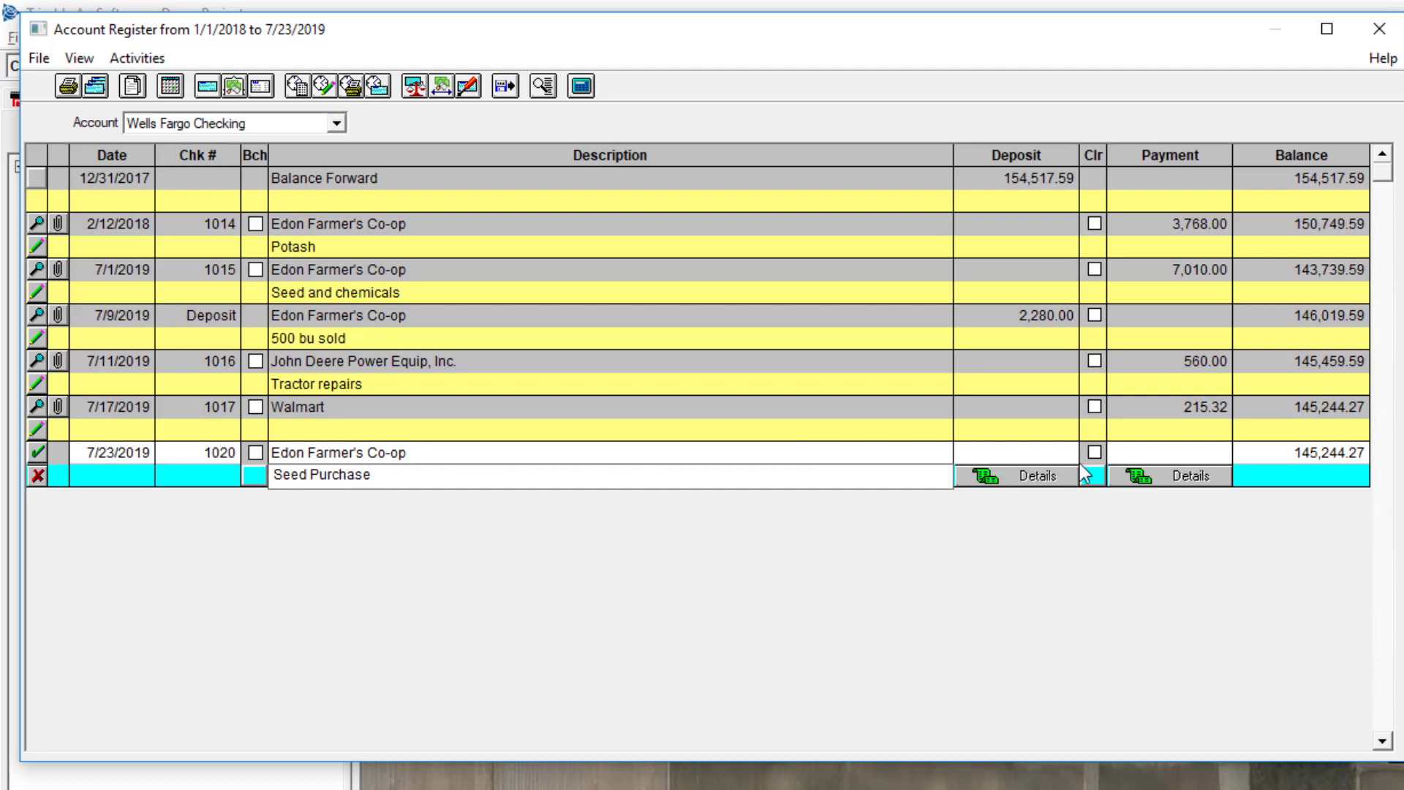
Step: Enter a payment of 5000 for the Seed Purchase entry and record it in the register
left_click(1157, 457)
type("5000")
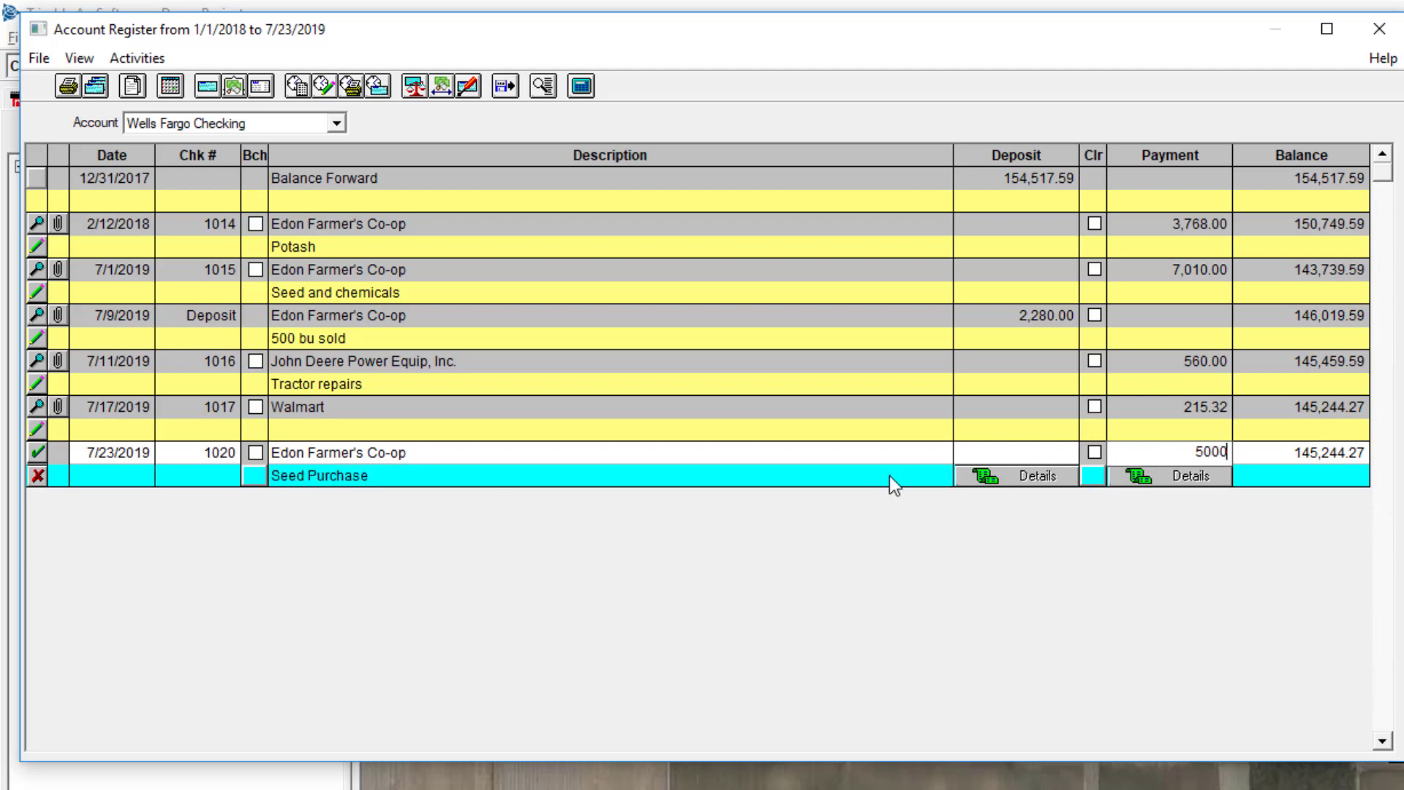
left_click(40, 453)
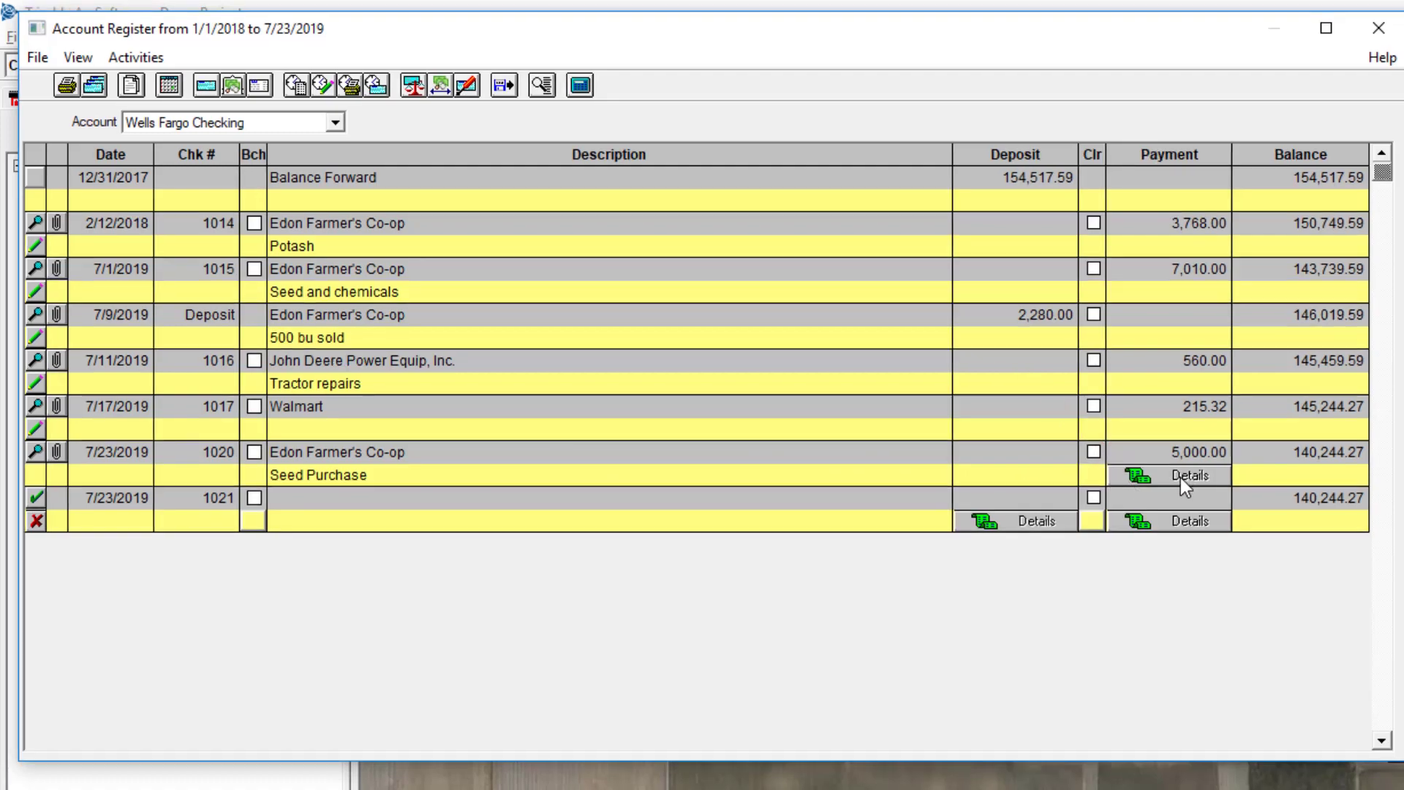
Step: View the payment details of the Seed Purchase entry and close them without changes
left_click(1182, 477)
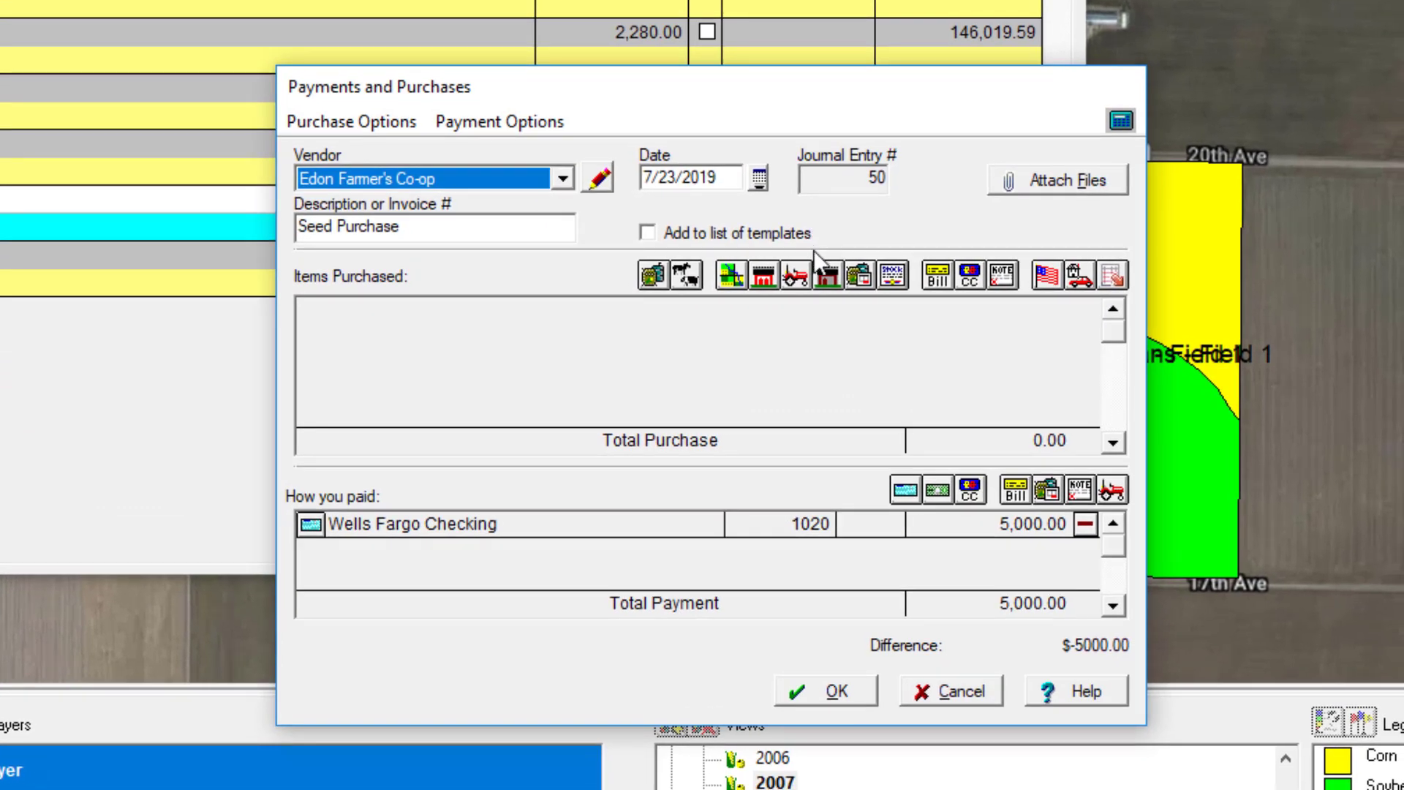
left_click(961, 690)
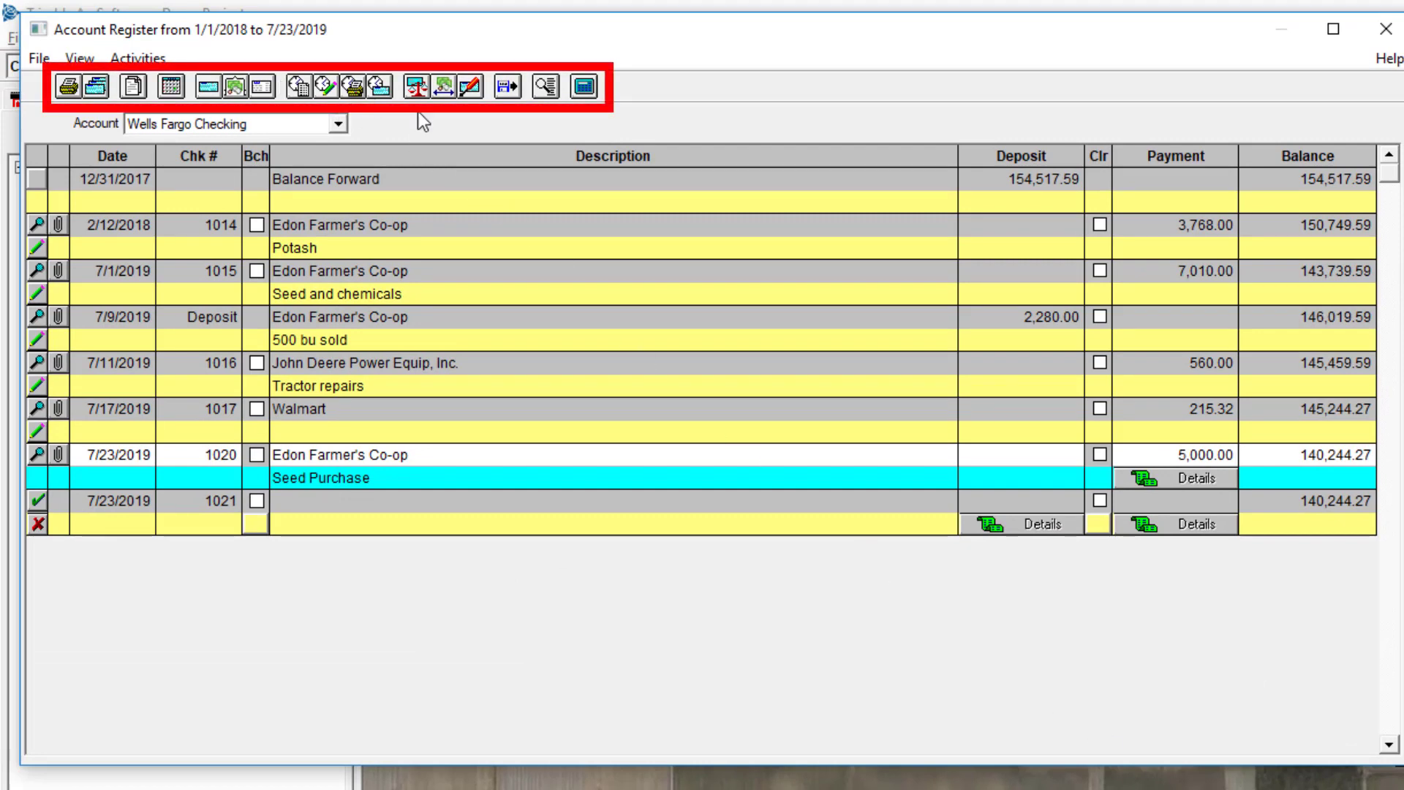
Step: Start a new payment and purchase entry with Sunrise Co-op as vendor and enter the invoice number as its description
left_click(207, 86)
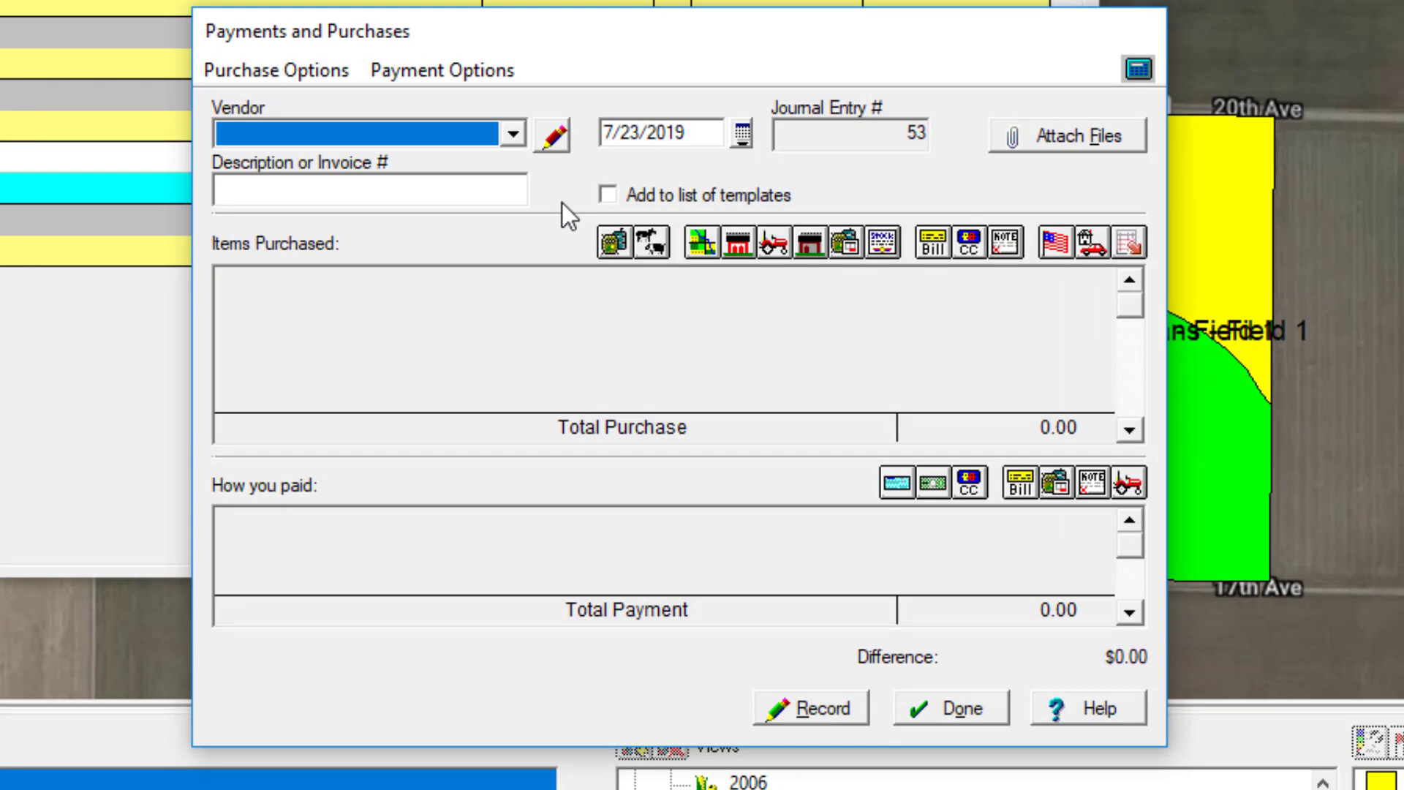
left_click(511, 136)
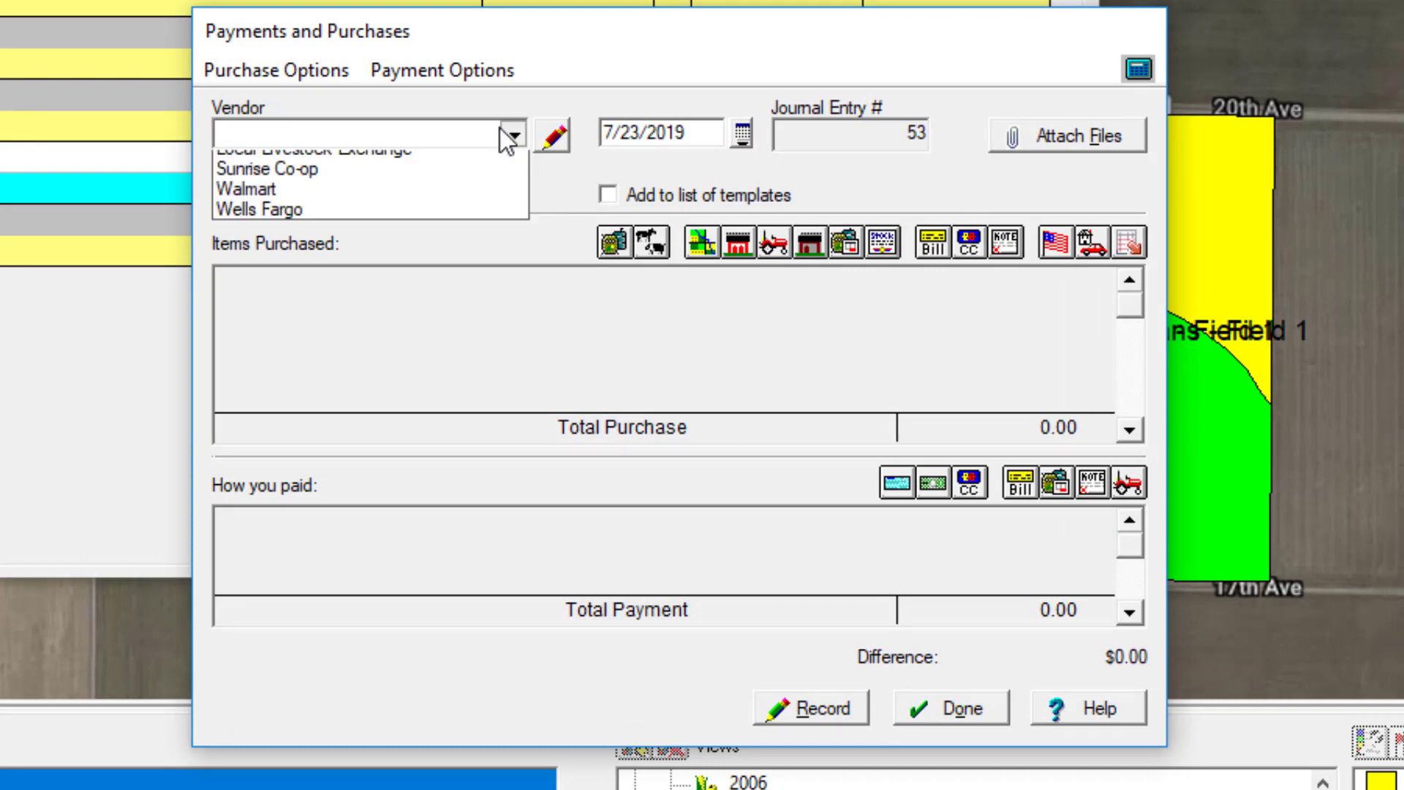
left_click(337, 347)
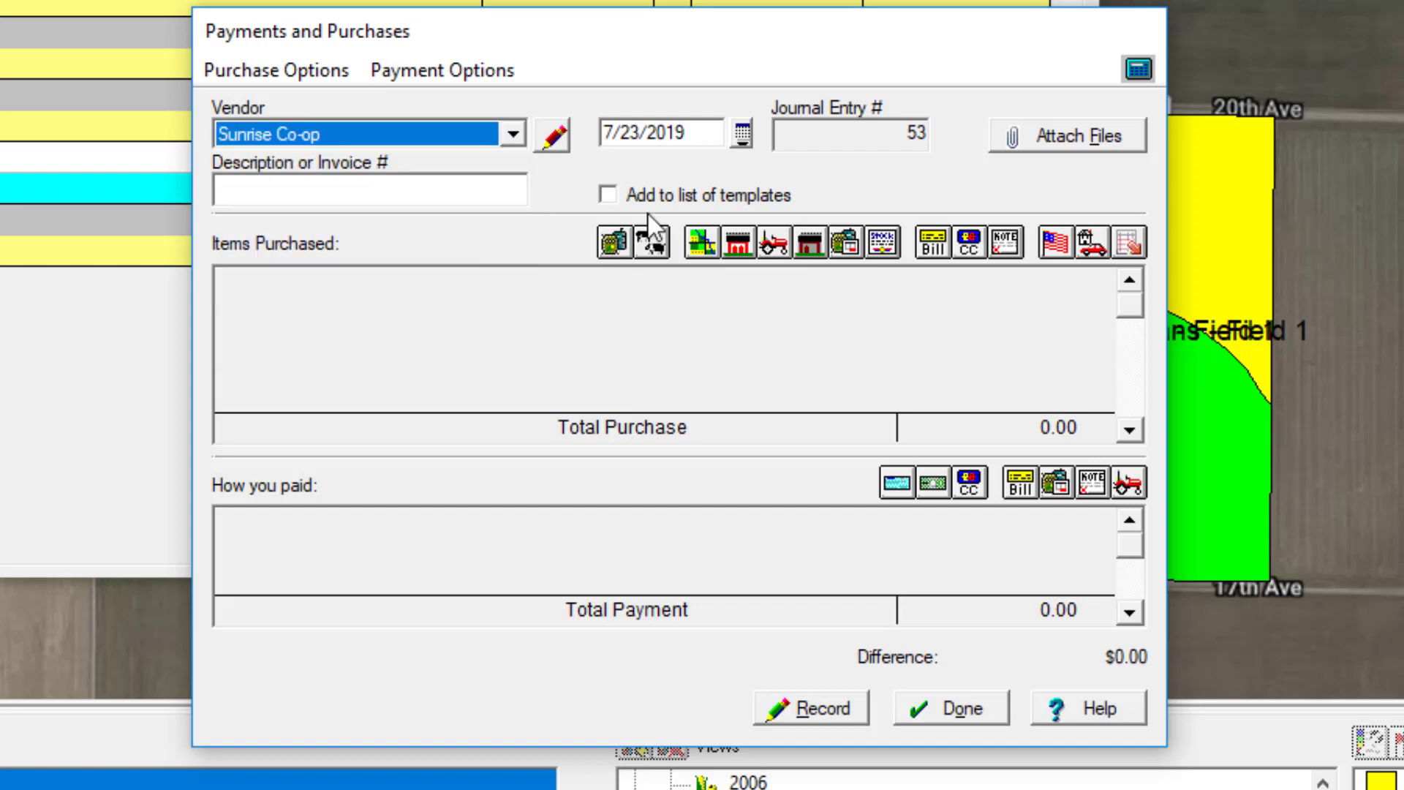
left_click(743, 133)
left_click(415, 180)
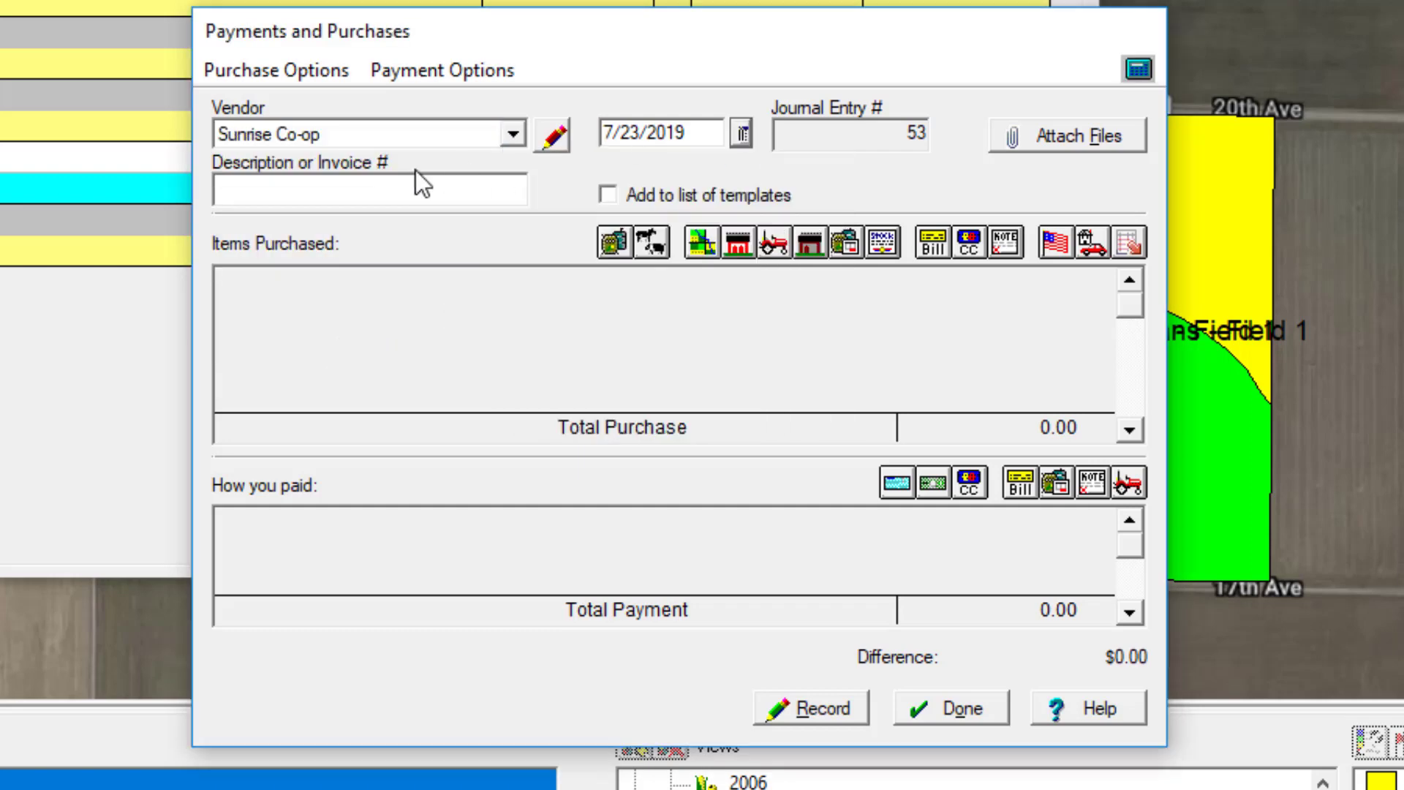
type("Invoice #456")
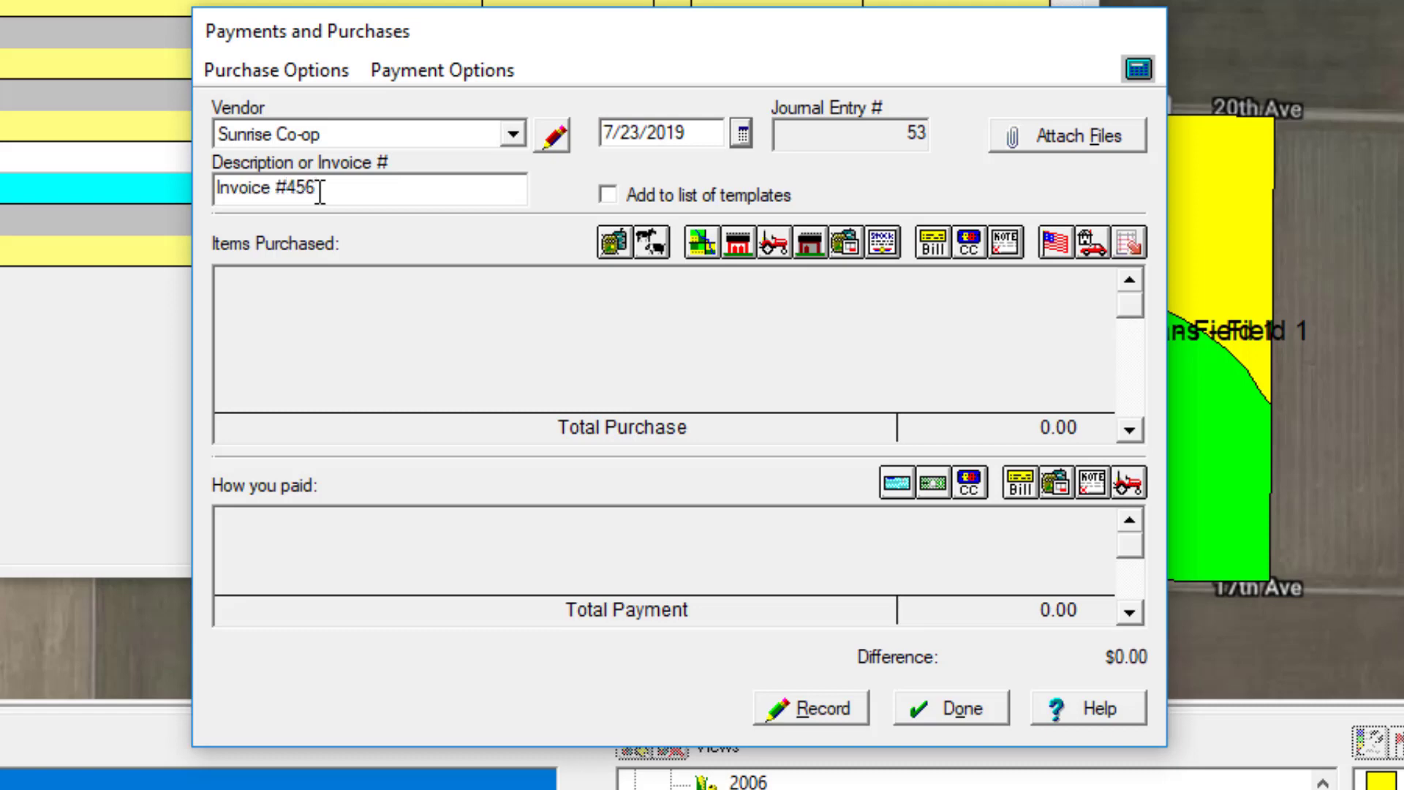
Step: Enter a supplies purchase of Becks 5552 A4 with a quantity of 26 bags and a unit cost of $269
left_click(612, 240)
left_click(653, 238)
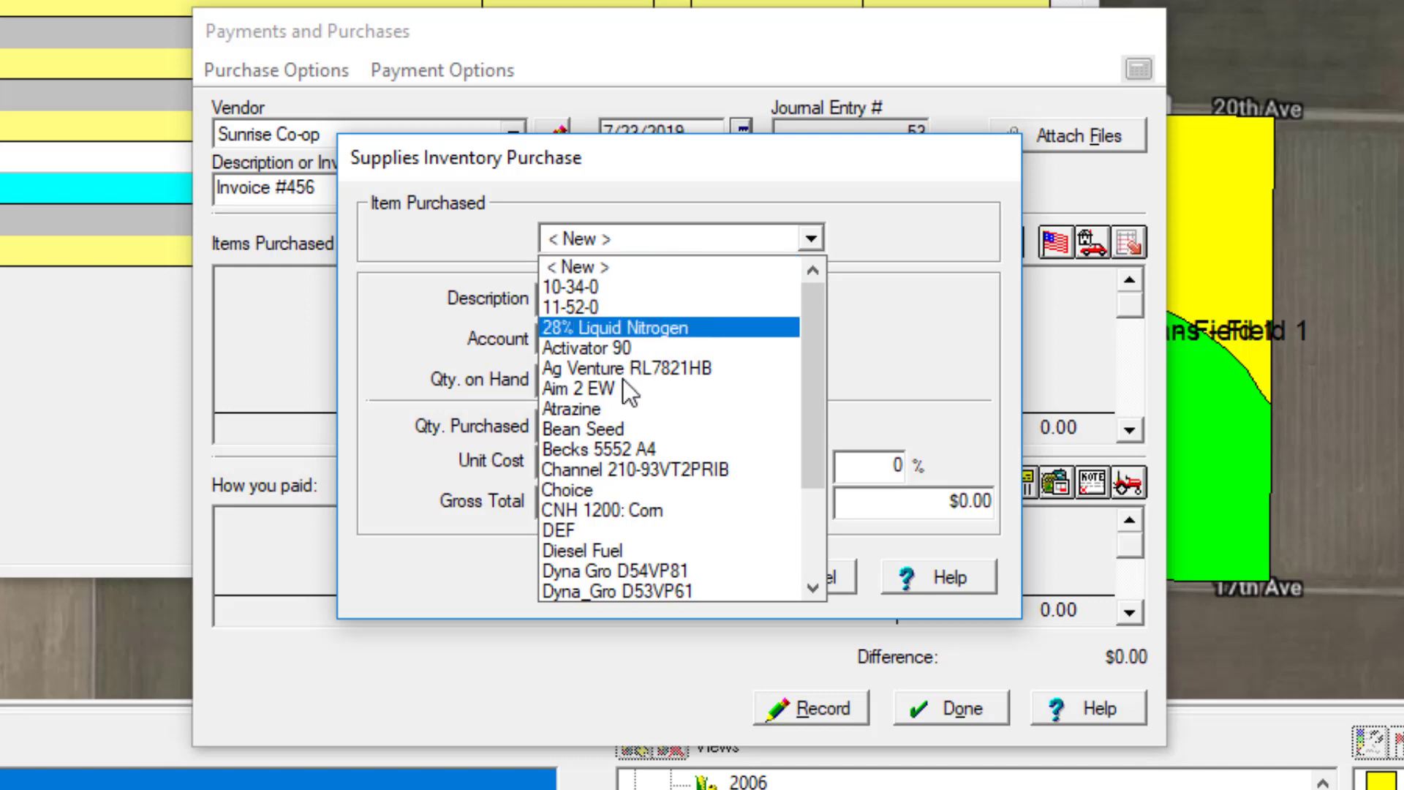
left_click(618, 449)
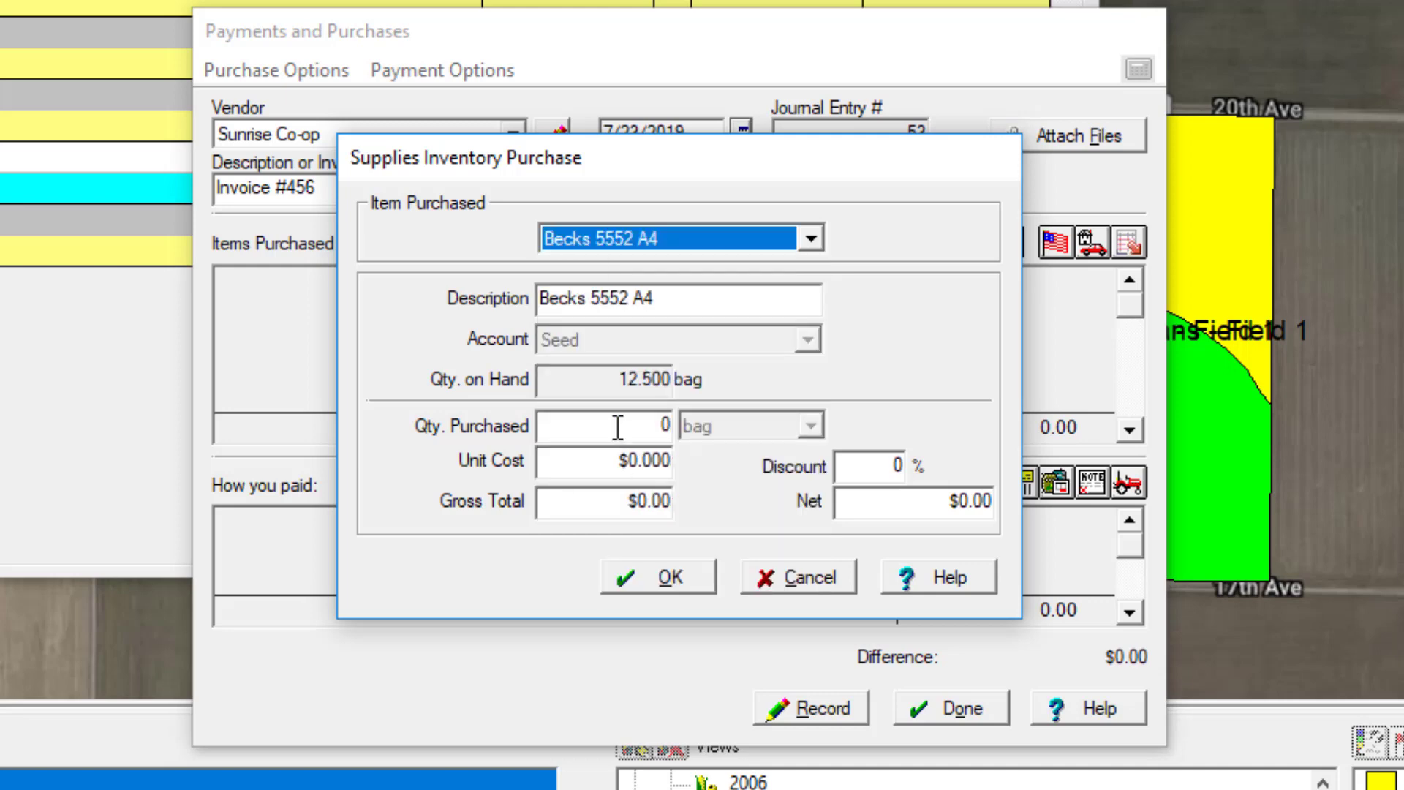
left_click(668, 426)
type("26")
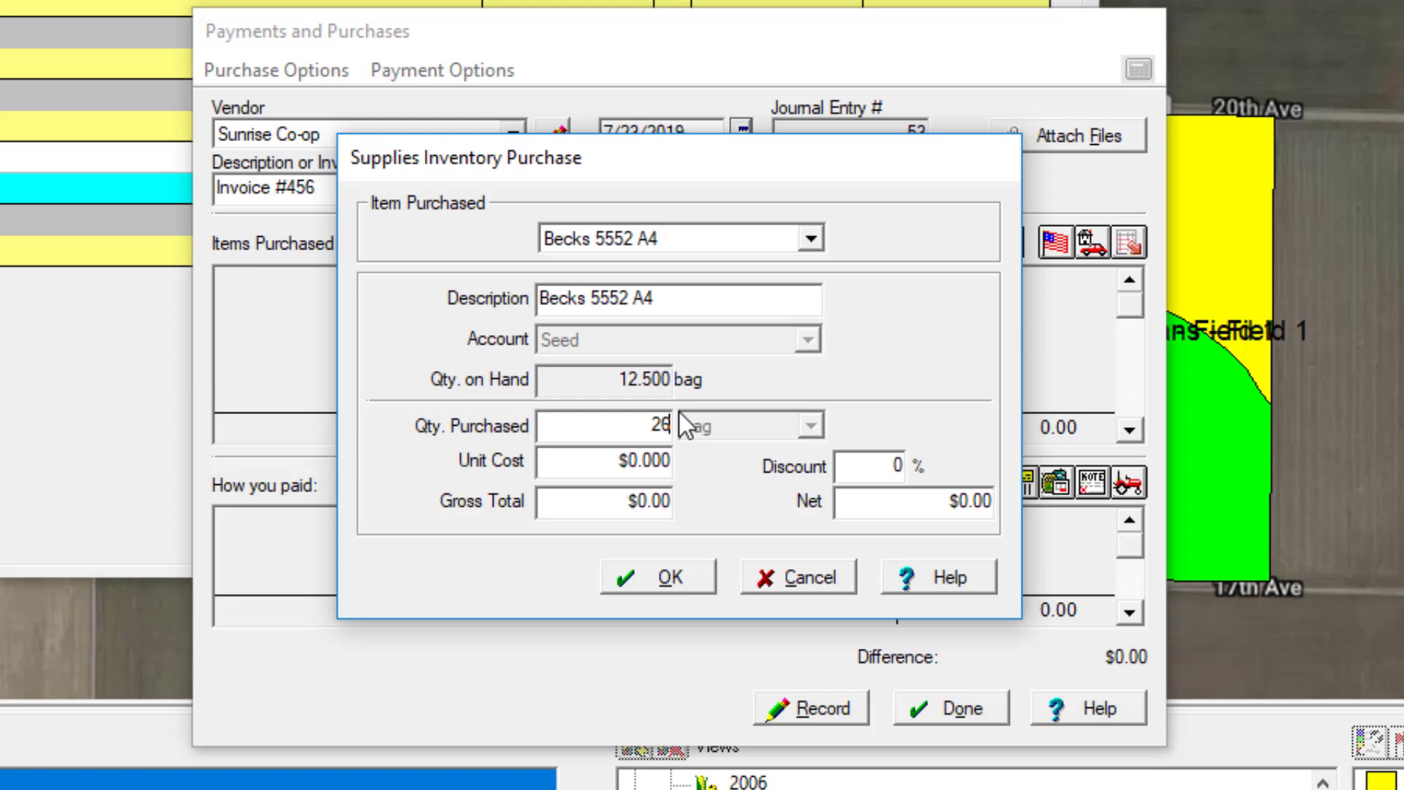
left_click(599, 464)
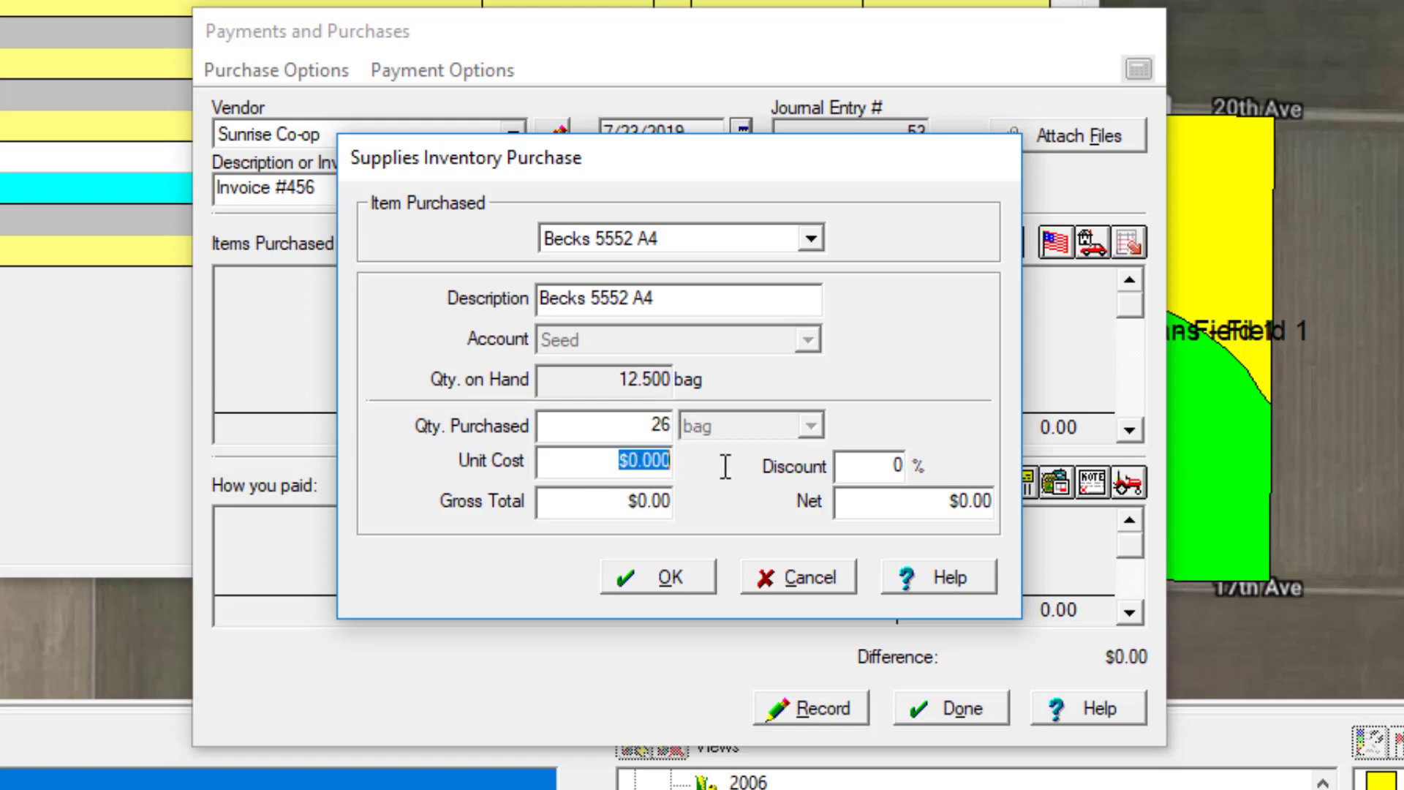
type("269")
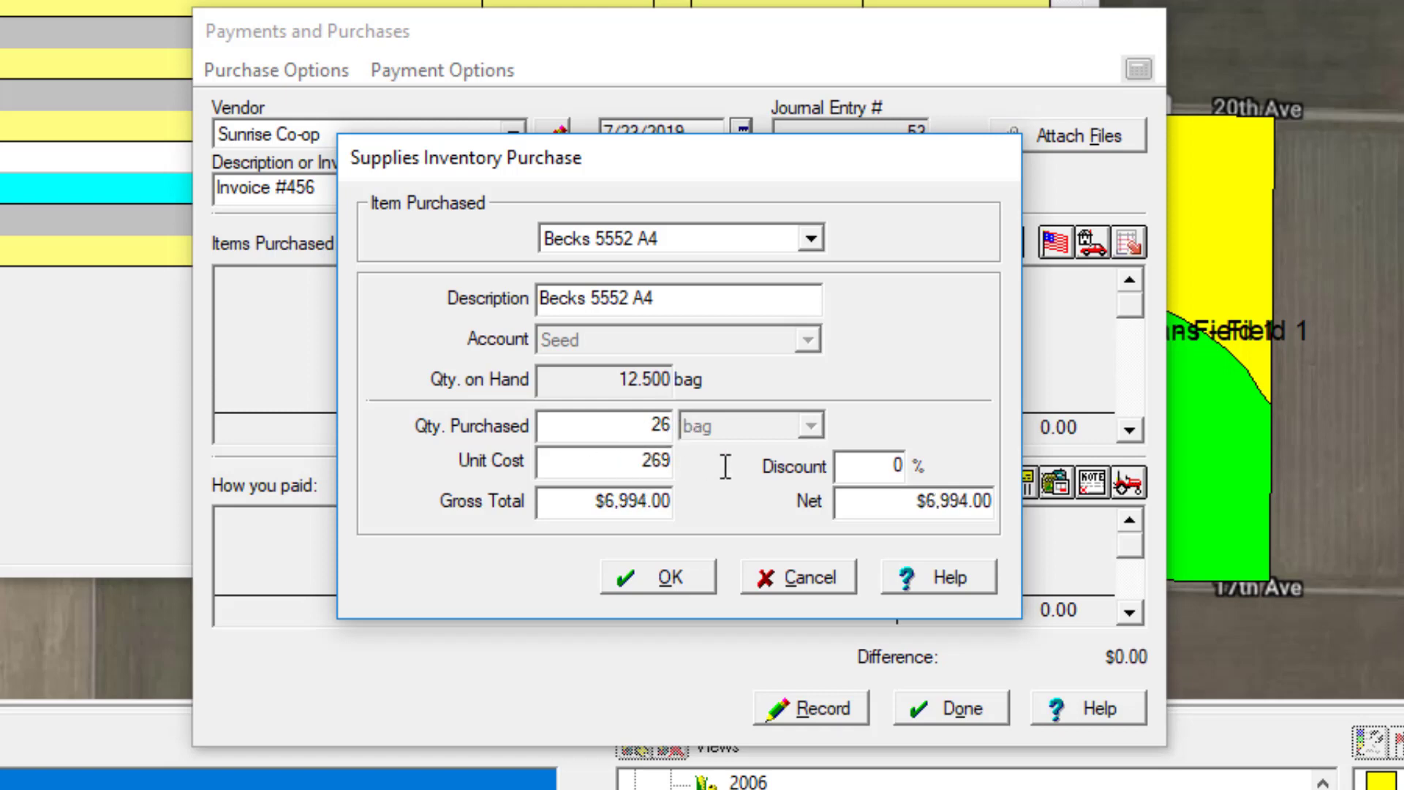
Step: Set the gross total of the Becks 5552 A4 purchase to 7000 and add it to the purchased items
left_click(578, 505)
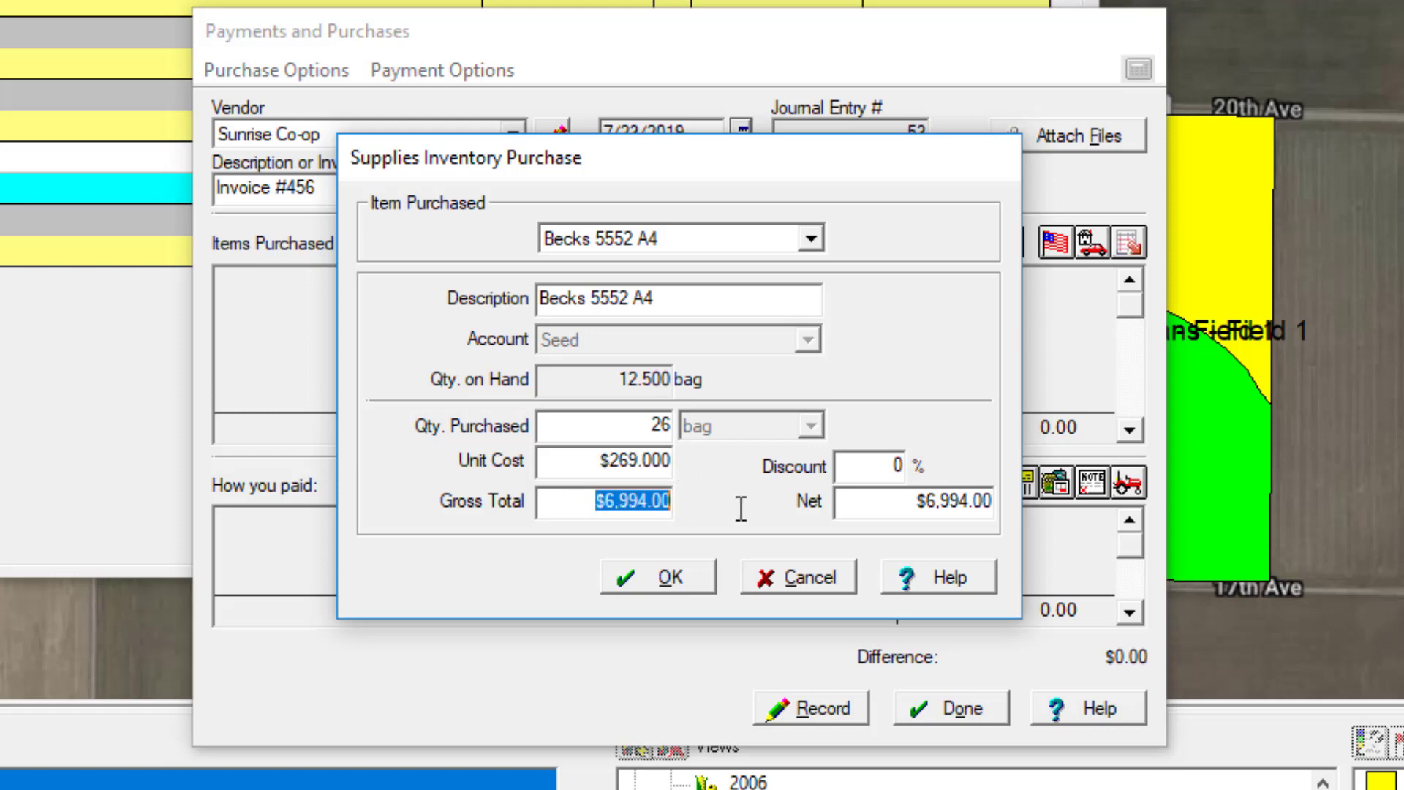
type("7000")
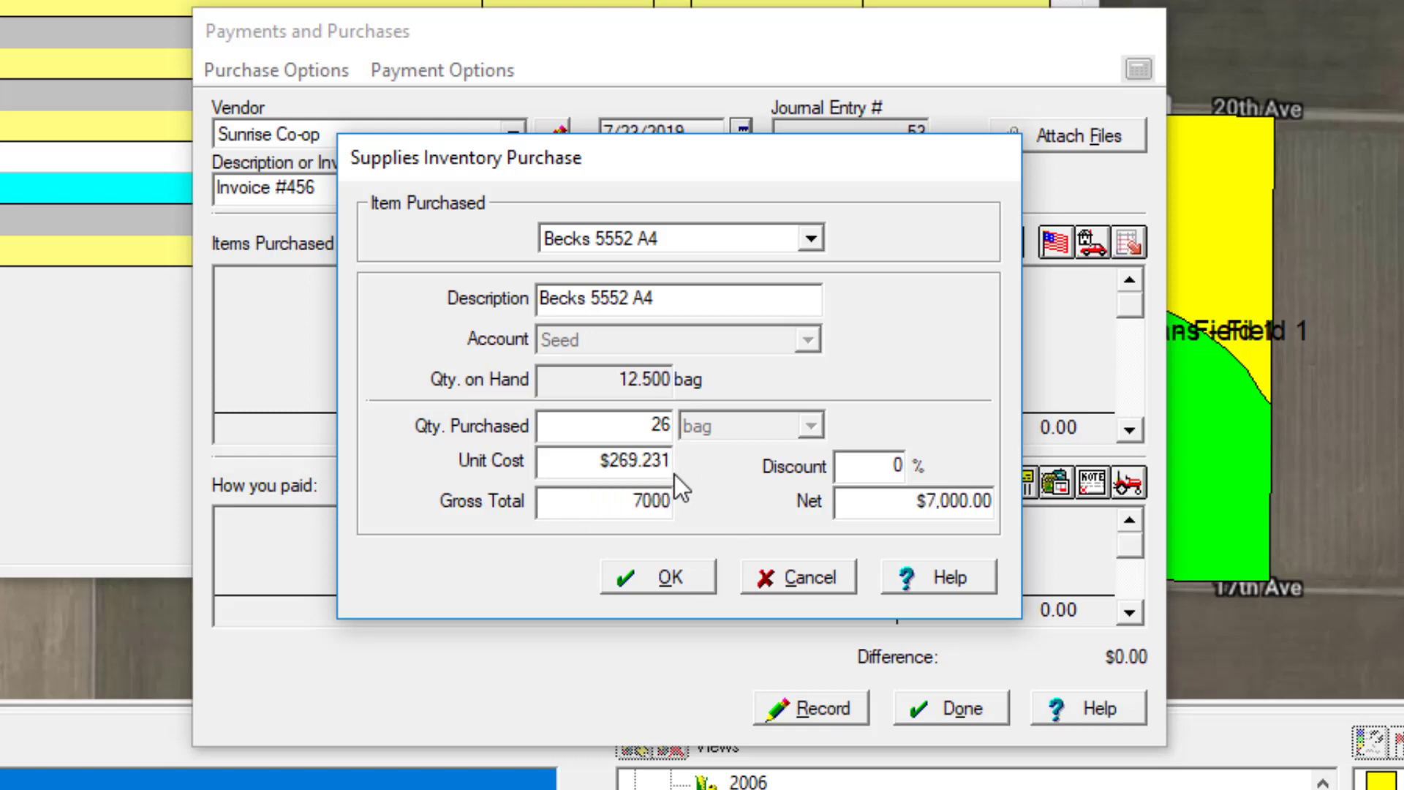
left_click(661, 582)
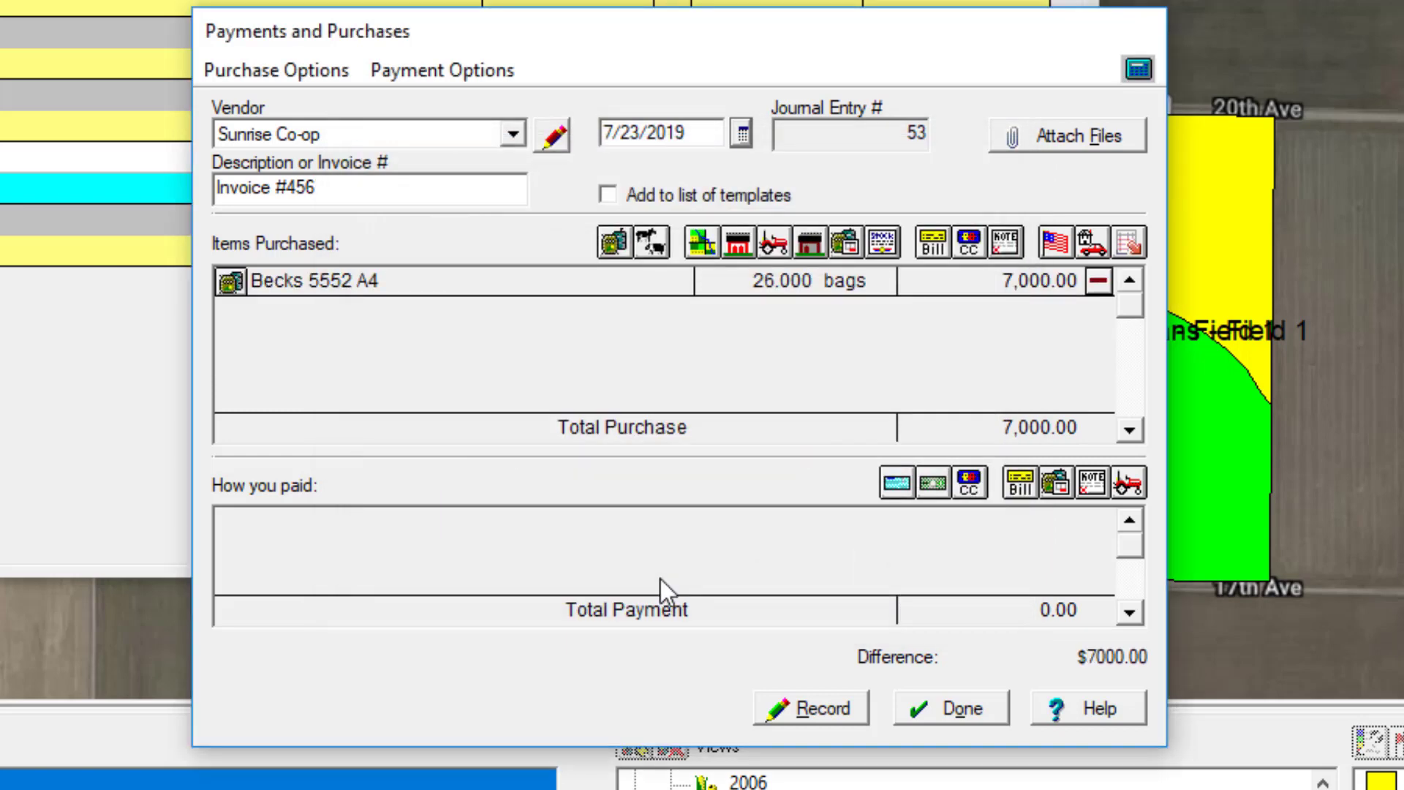
Step: Start a purchase of a new supply item described as "P8987R Seed Corn" and assign it to the Seed account
left_click(611, 238)
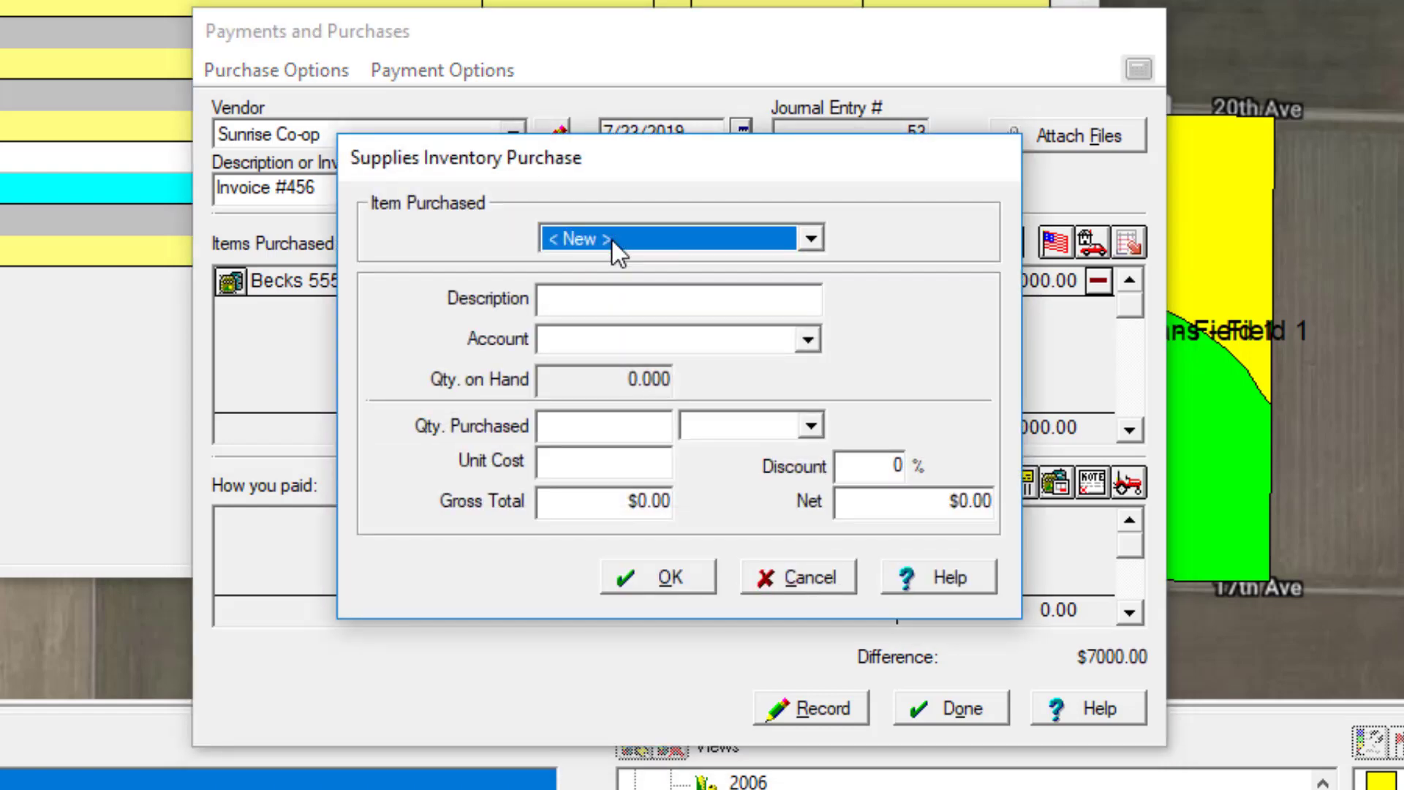
left_click(581, 292)
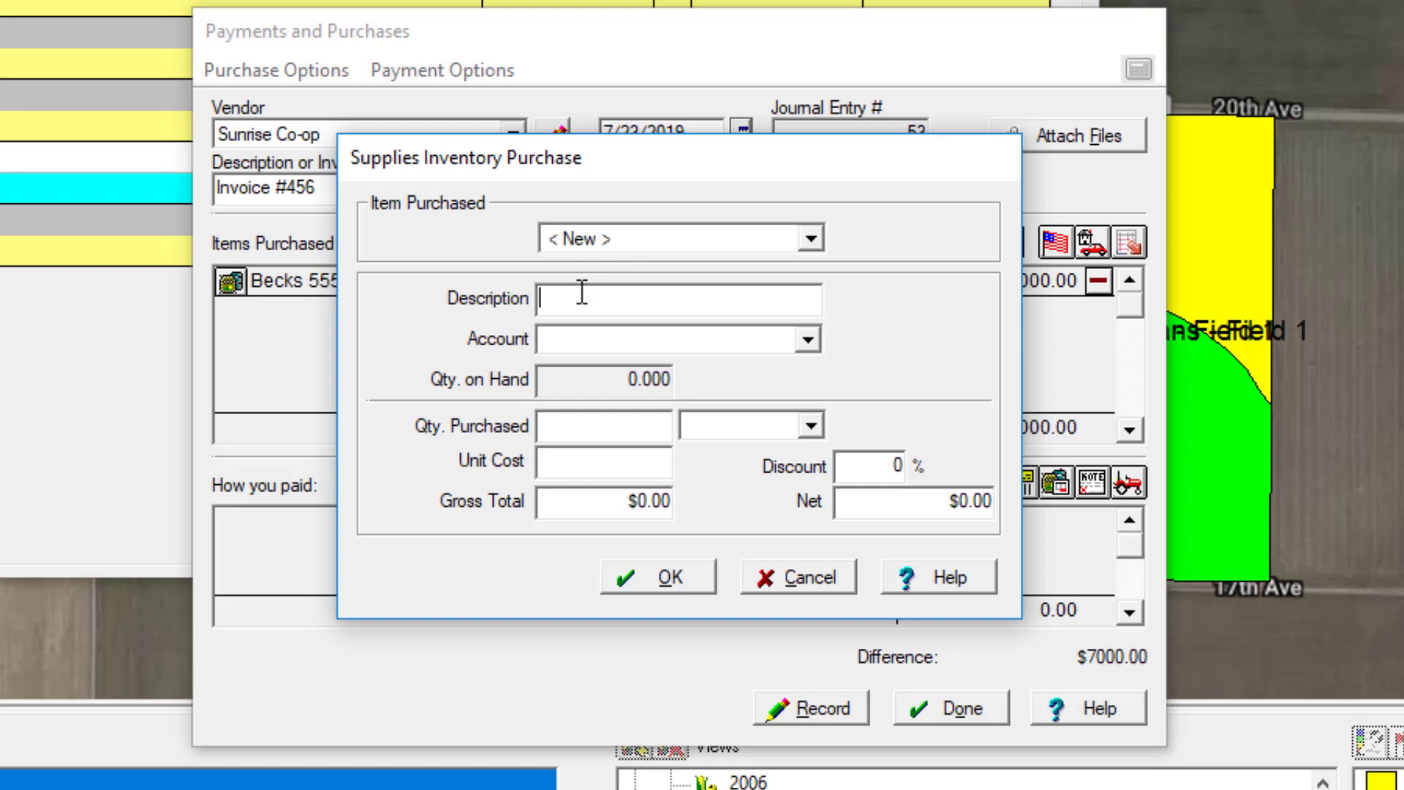
type("P89")
type("82")
type("R Seed ")
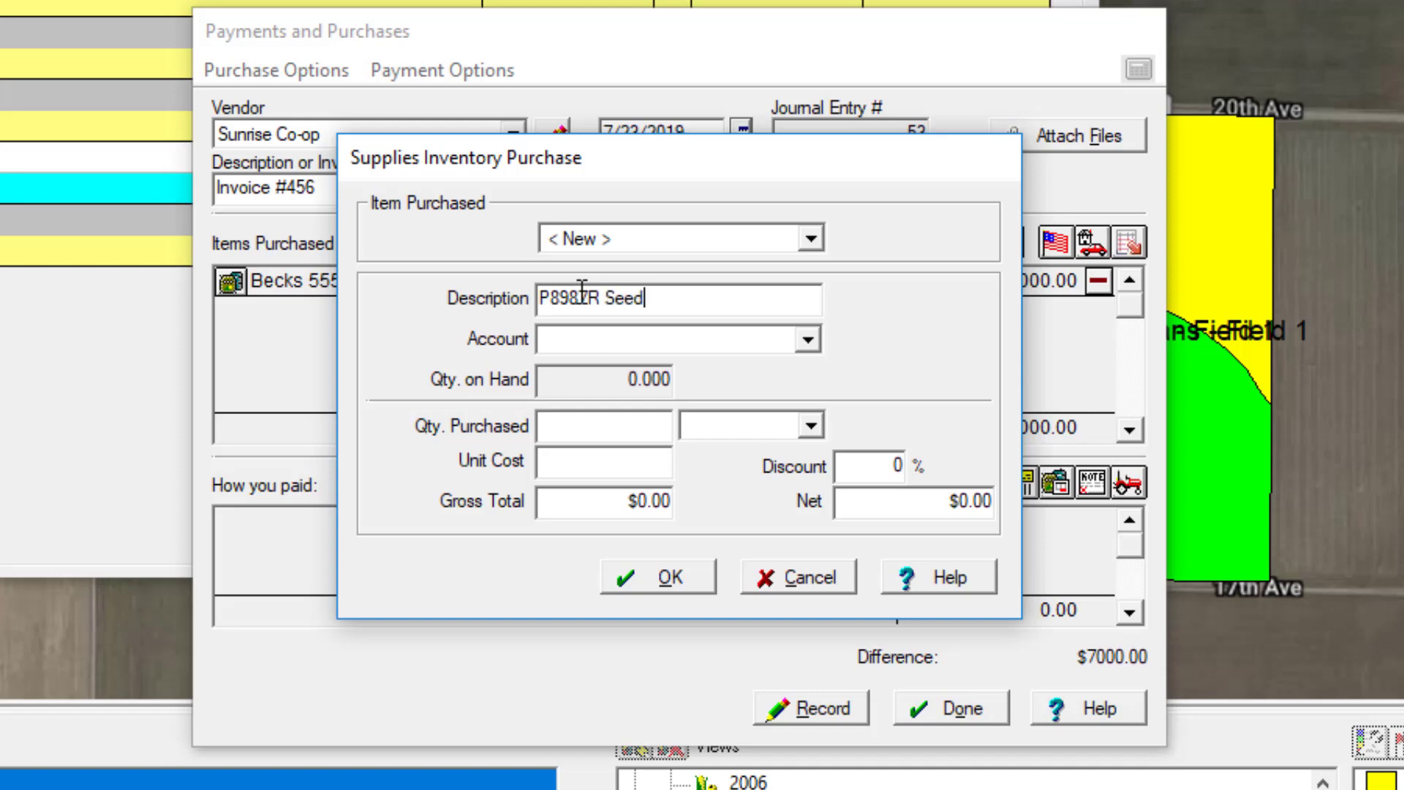
type("Corn")
left_click(804, 340)
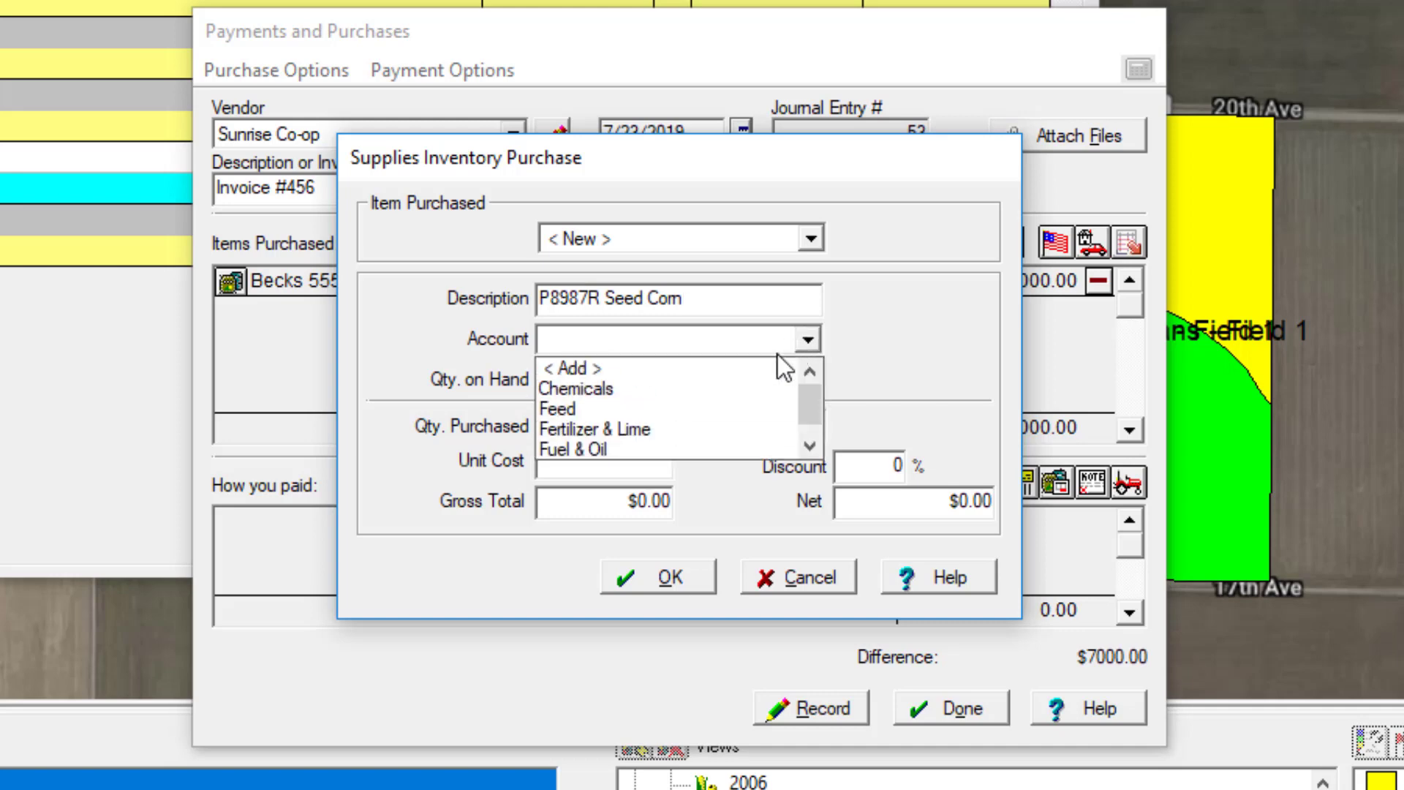
left_click(628, 448)
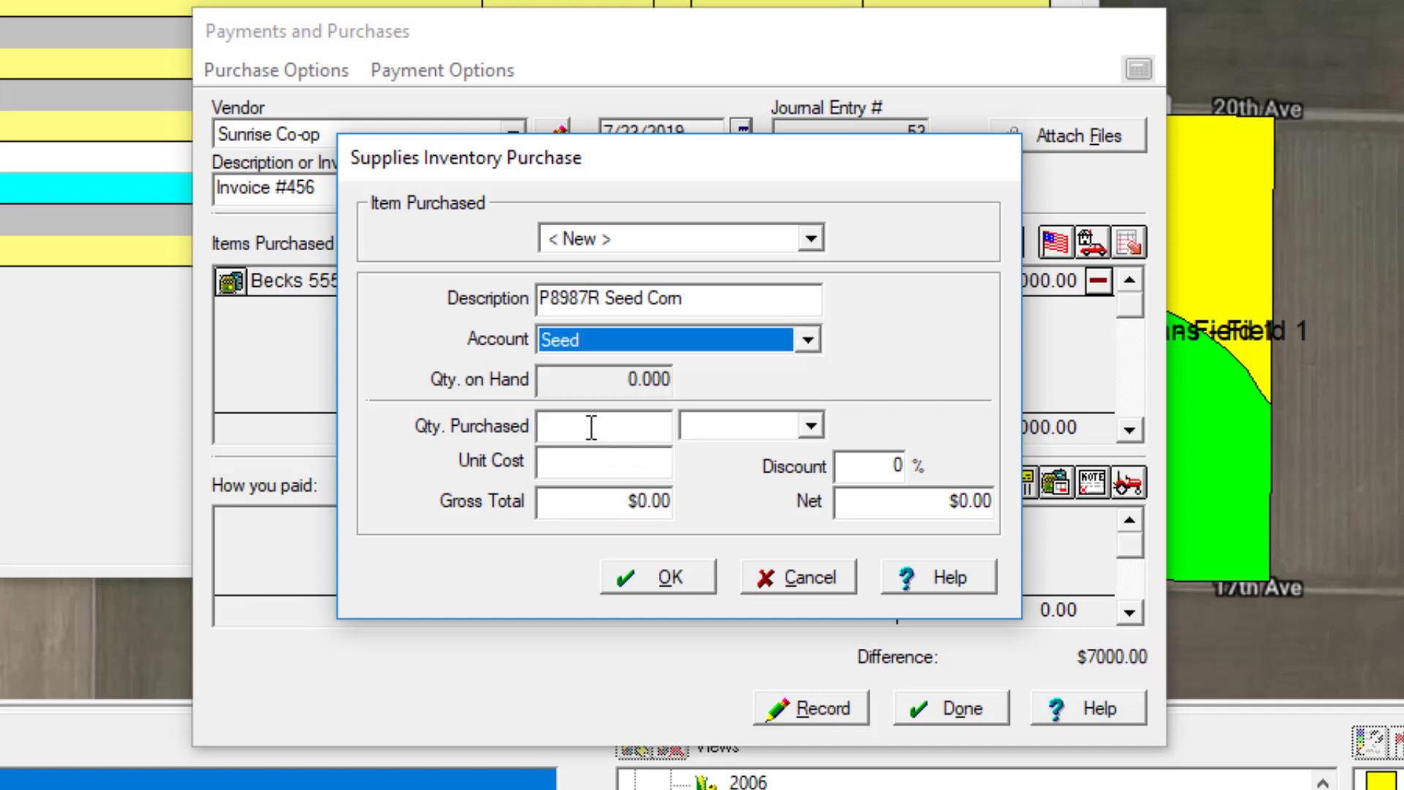
Step: Set the P8987R Seed Corn purchase to 15 bags at a unit cost of 289 and confirm it
left_click(601, 427)
type("15")
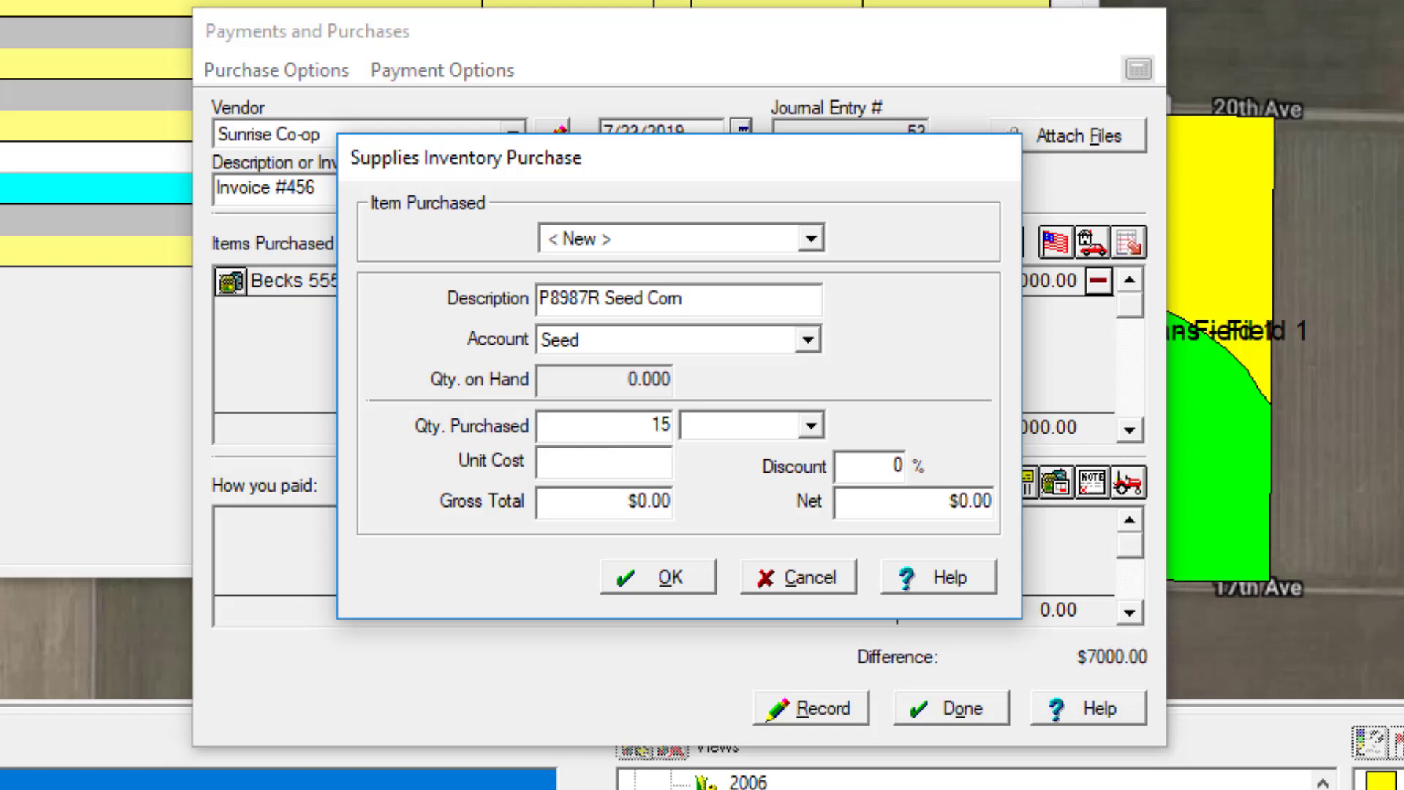
left_click(746, 428)
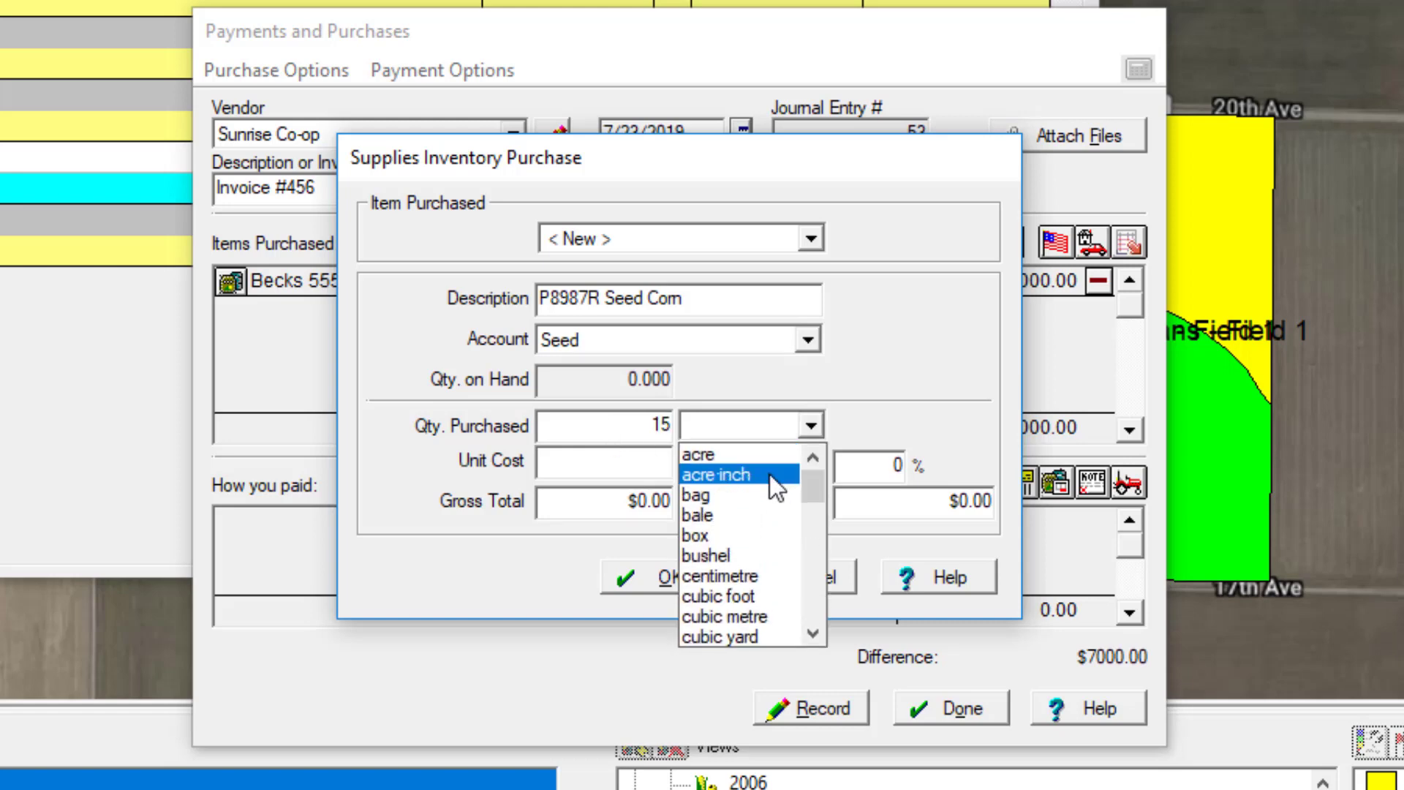
left_click(746, 497)
left_click(610, 461)
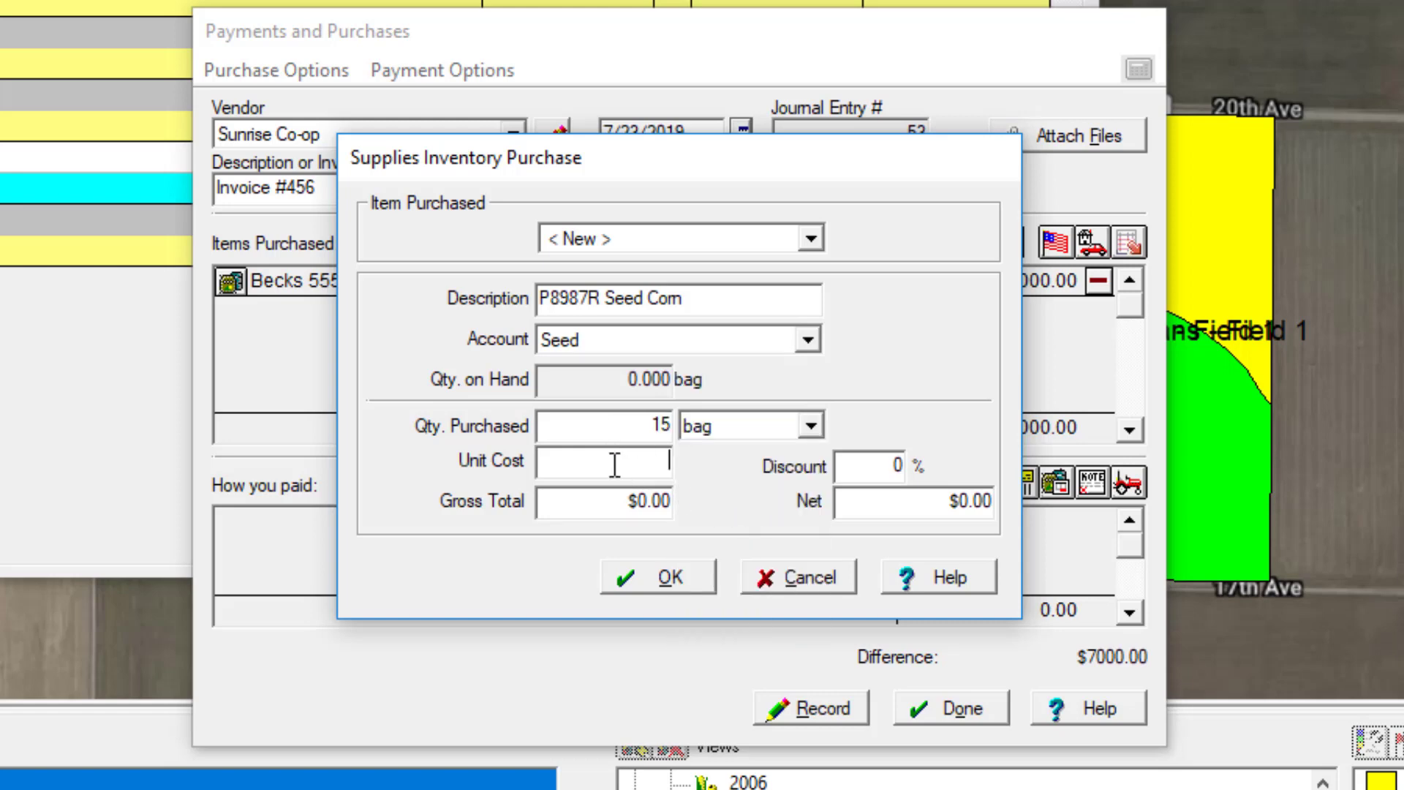
type("289")
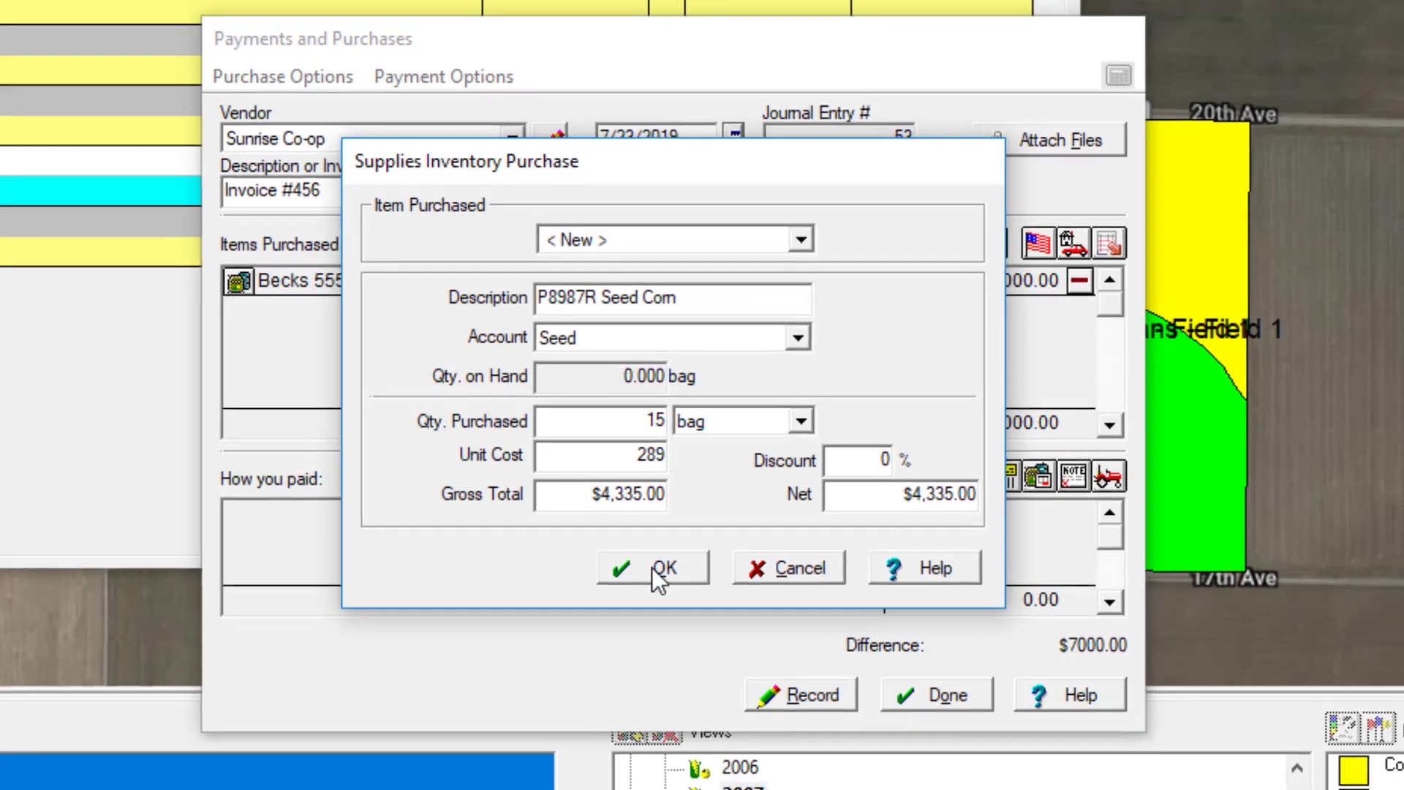
left_click(658, 577)
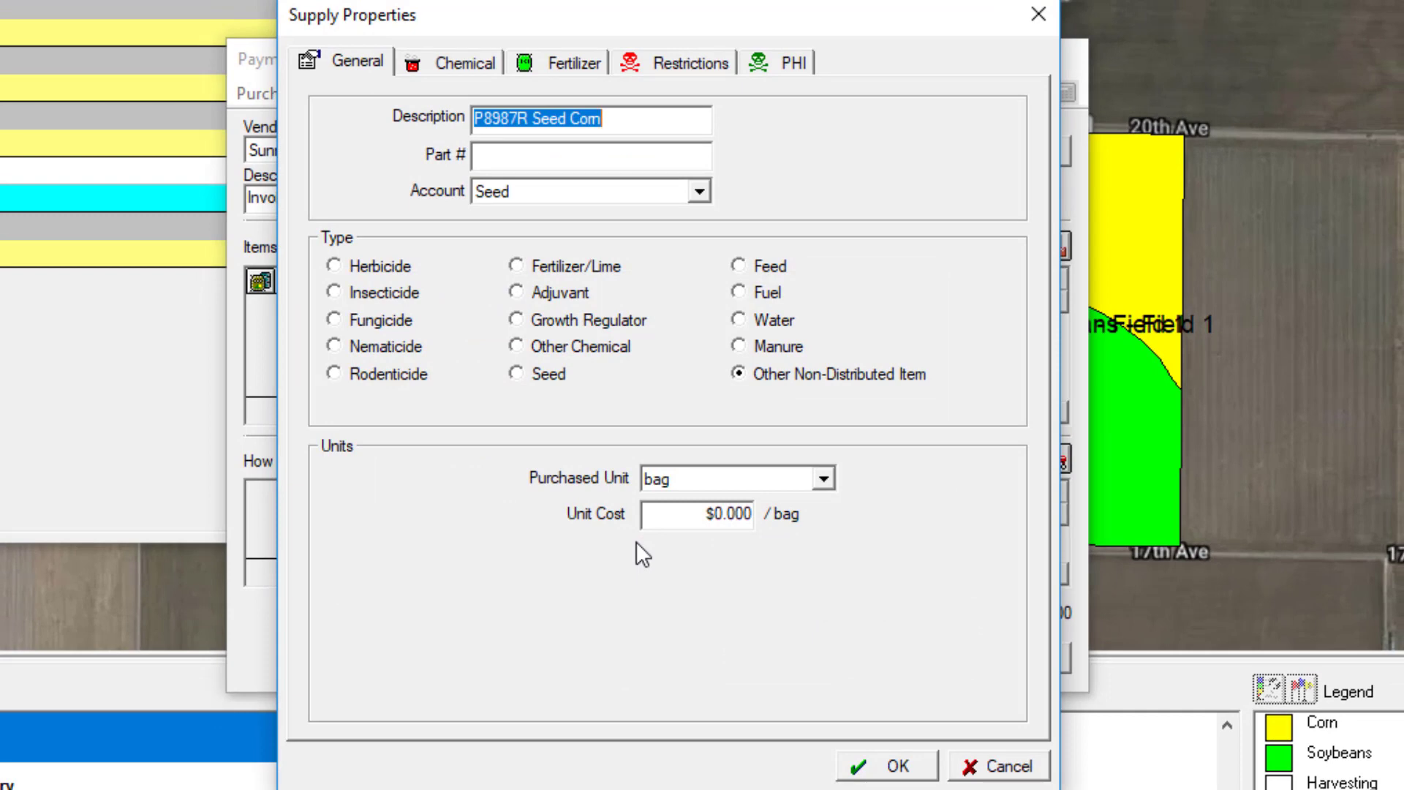
Step: Classify the P8987R Seed Corn supply as type Seed with Corn as its commodity
left_click(536, 154)
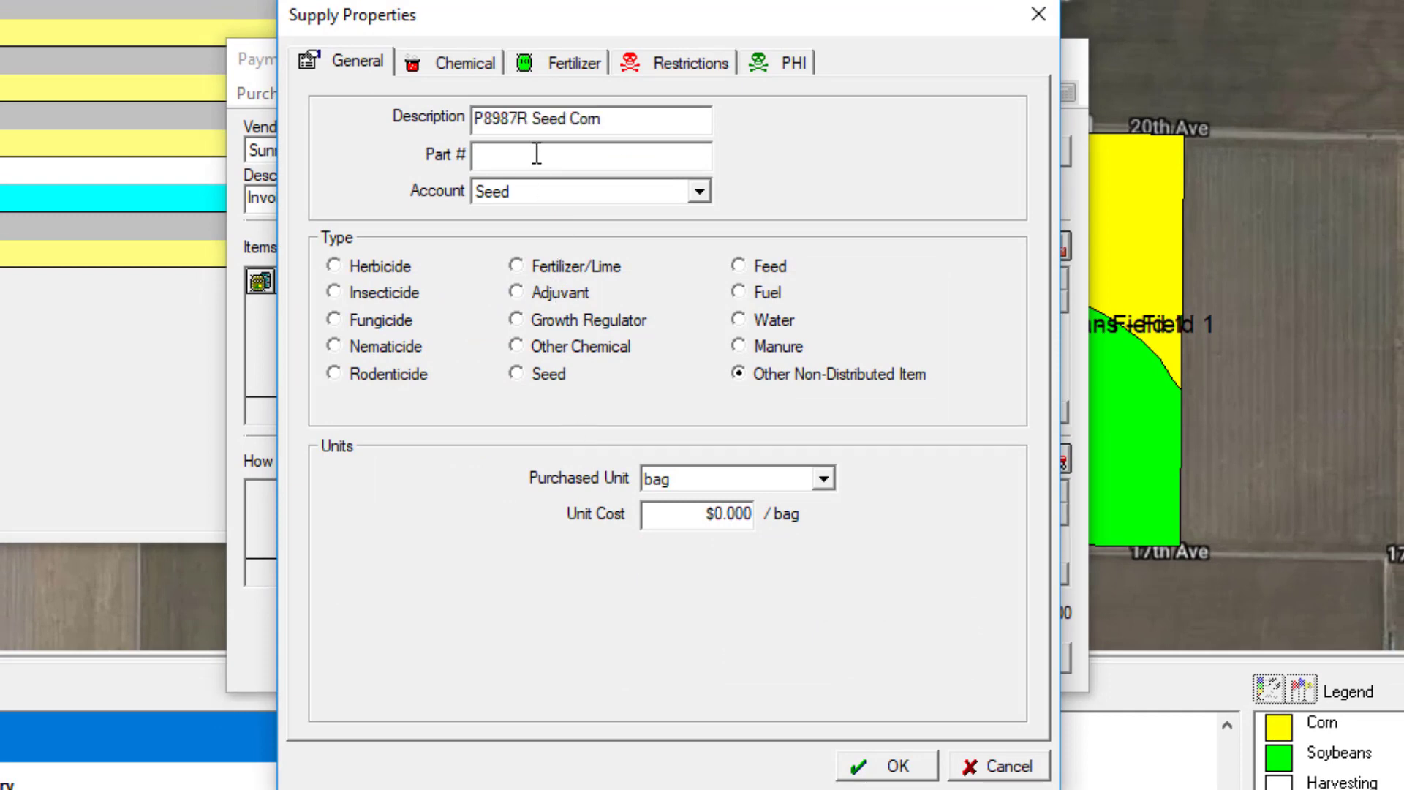
left_click(518, 374)
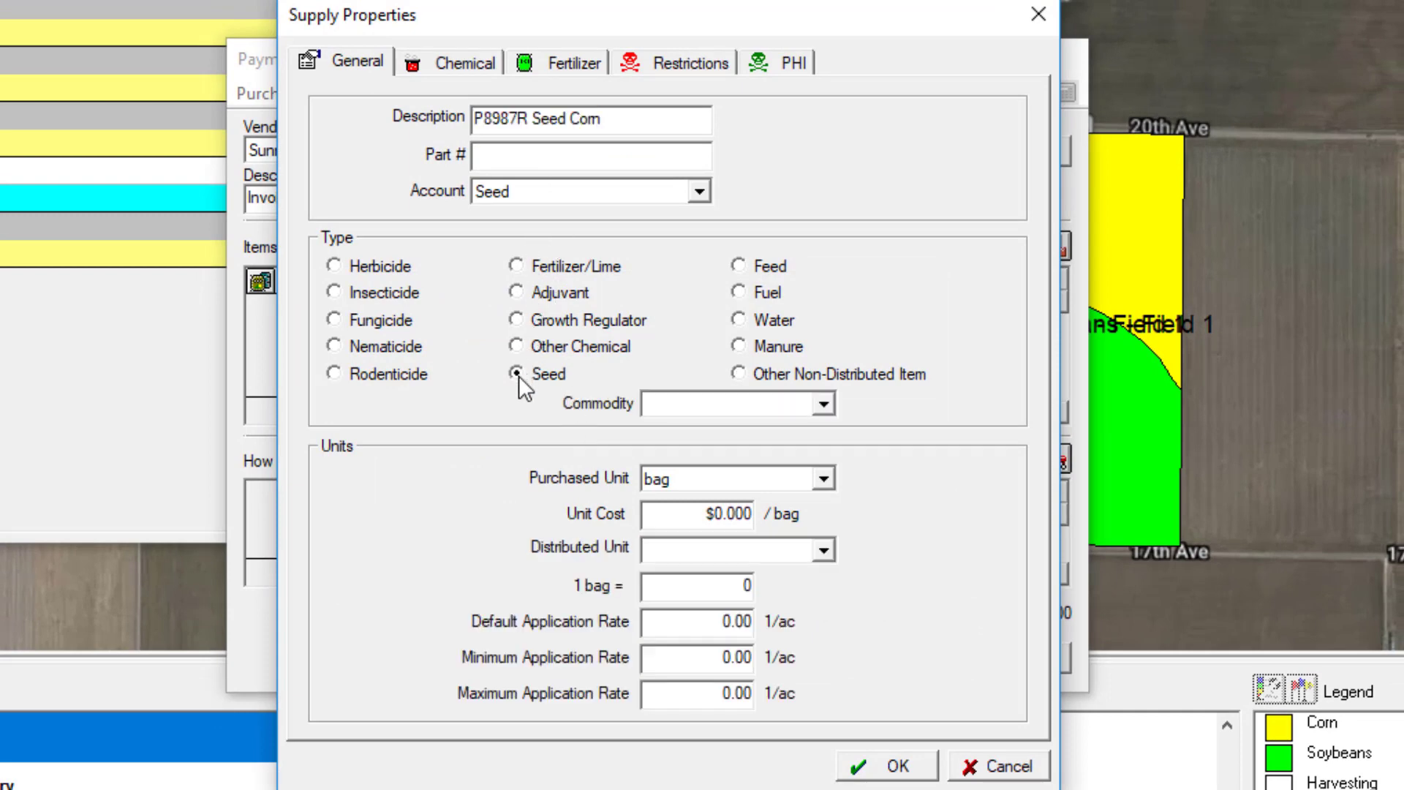
left_click(823, 404)
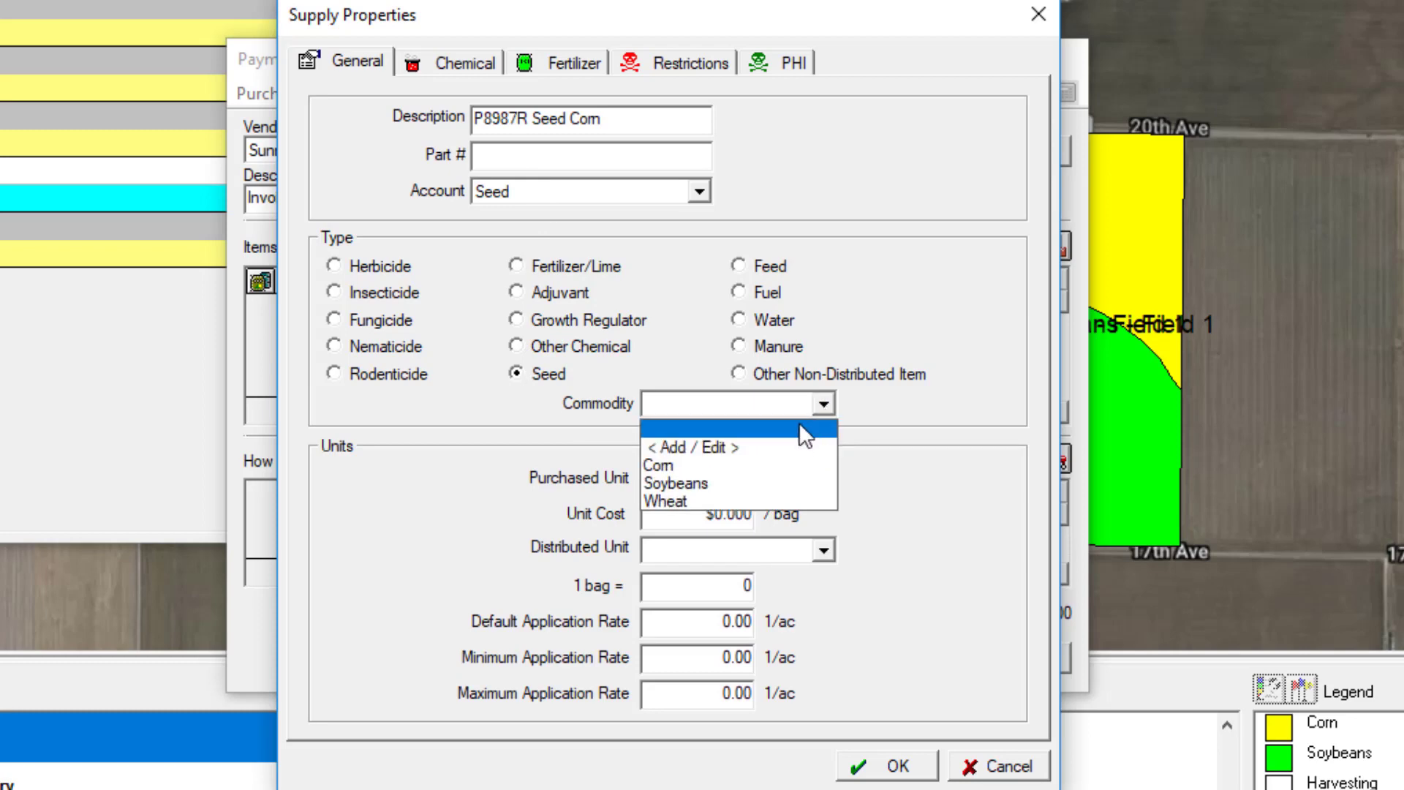
left_click(699, 461)
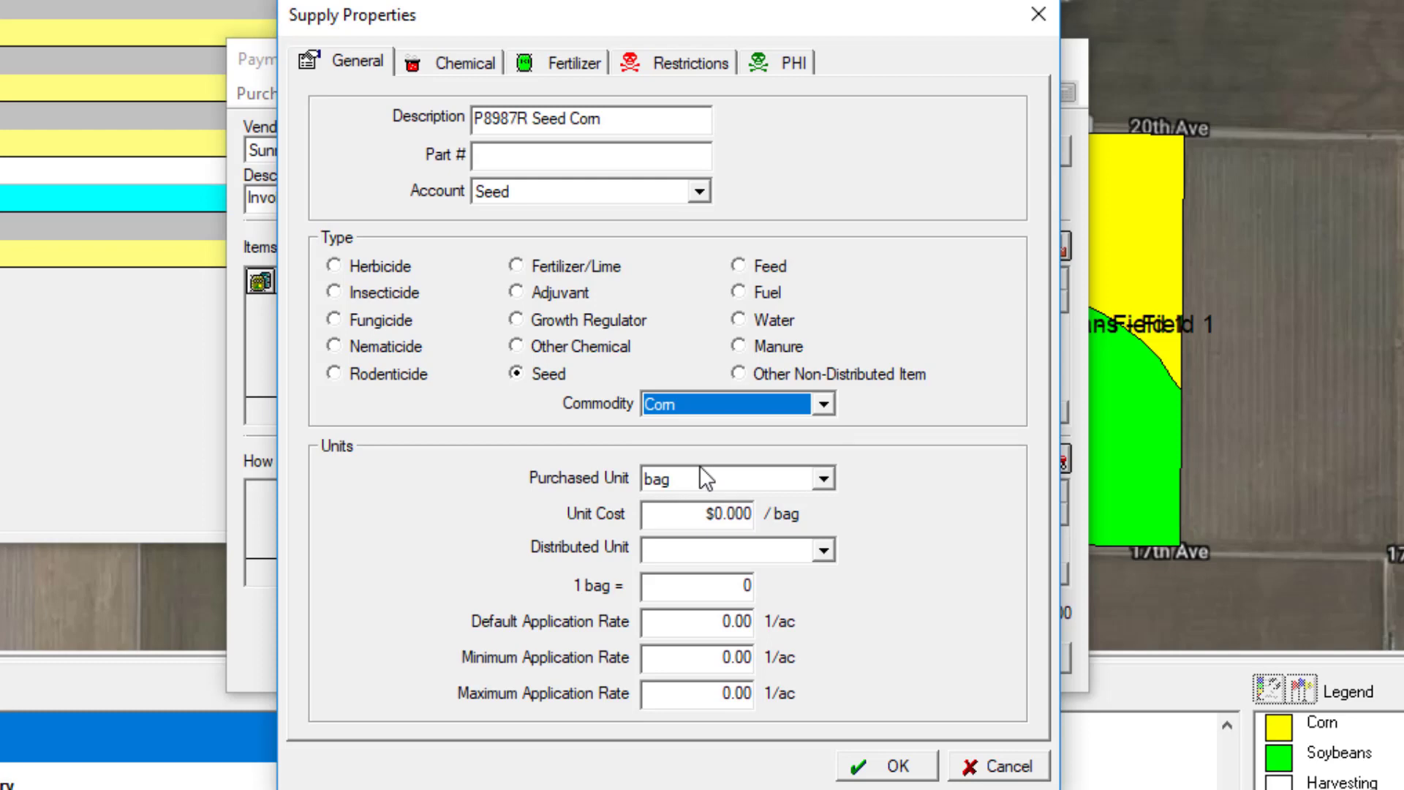
Step: Set the distributed unit of the P8987R Seed Corn supply to population
left_click(825, 551)
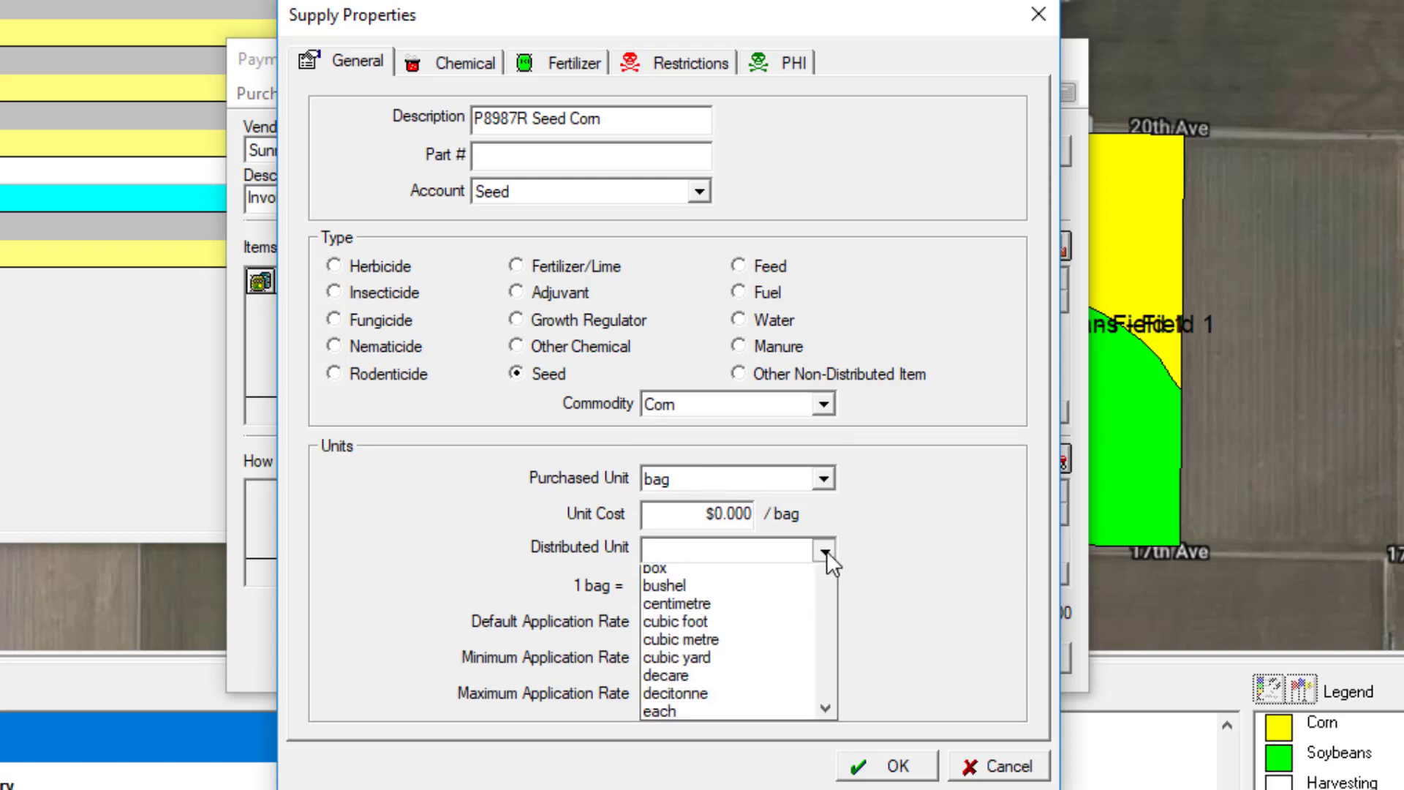
scroll(758, 715, "down", 2)
scroll(758, 715, "down", 6)
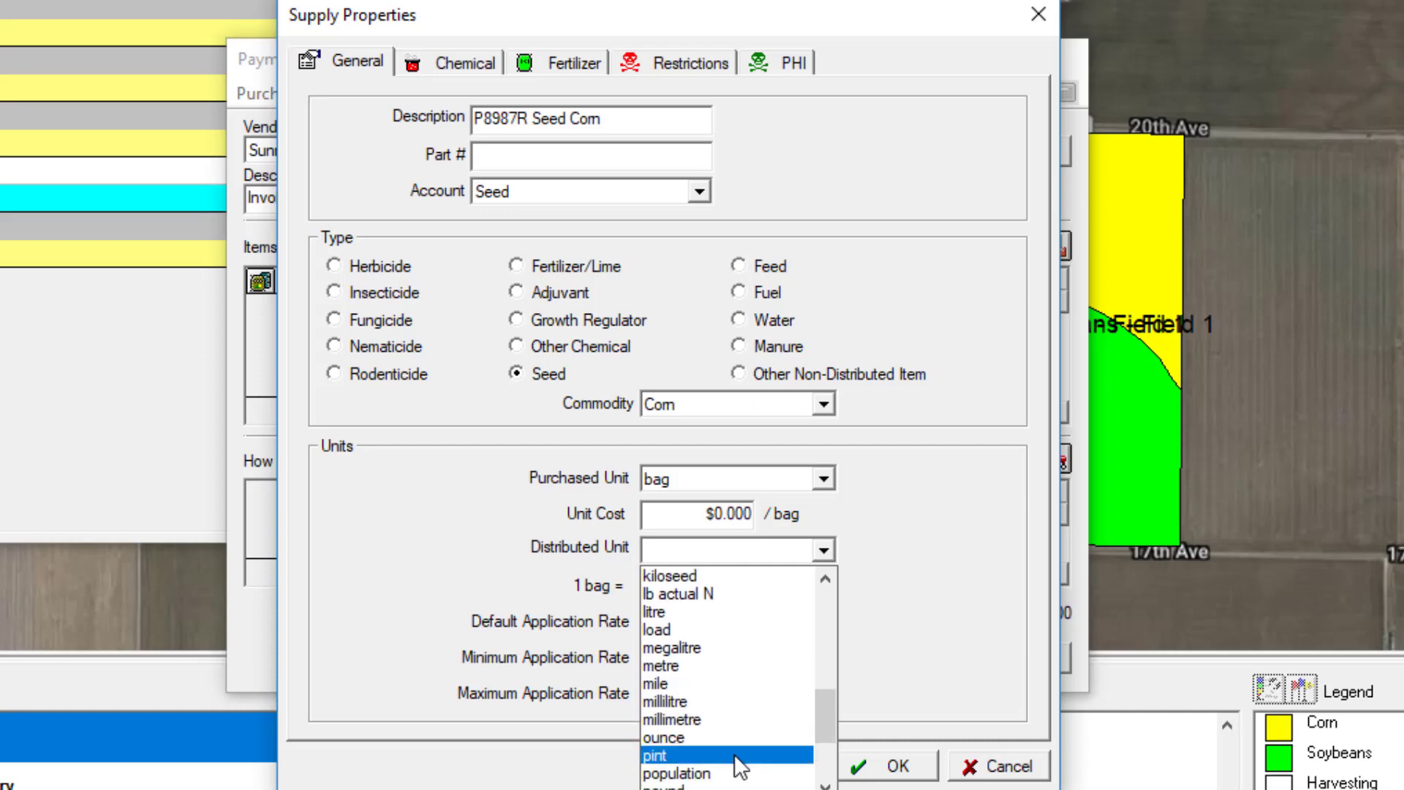
left_click(734, 773)
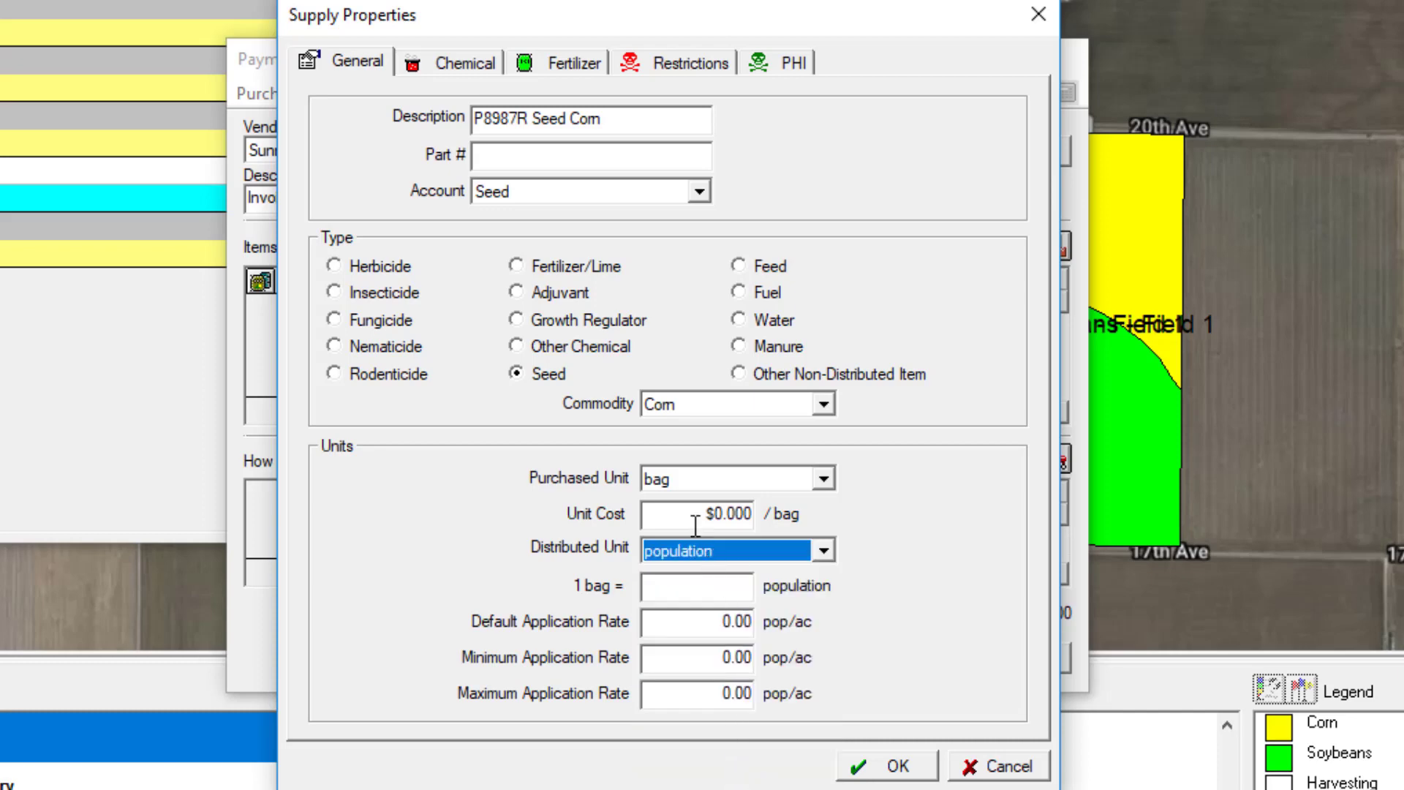
Step: Set the seed corn's unit cost to $259 per bag and define one bag as 80000 population
left_click_drag(686, 512, 775, 514)
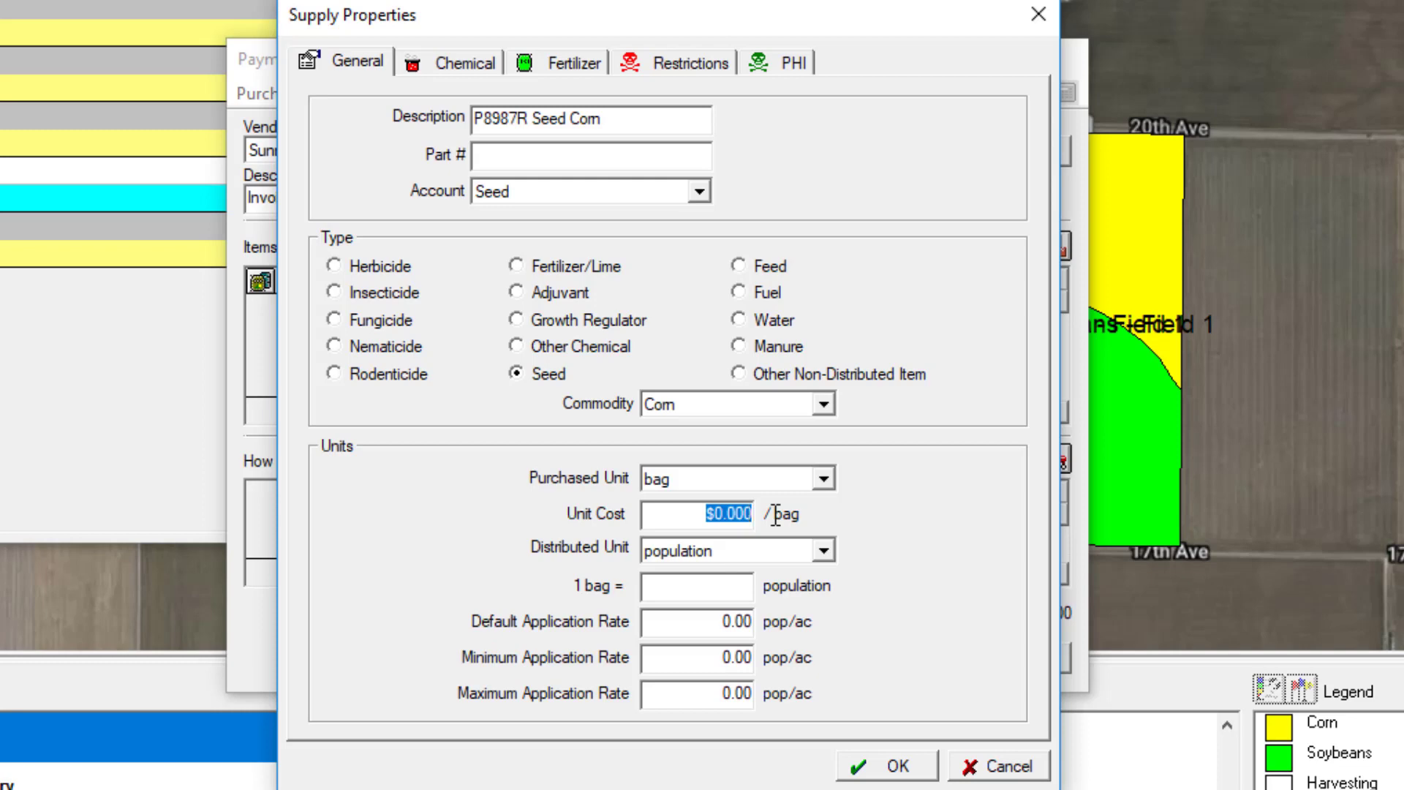
type("259")
left_click(698, 591)
type("8")
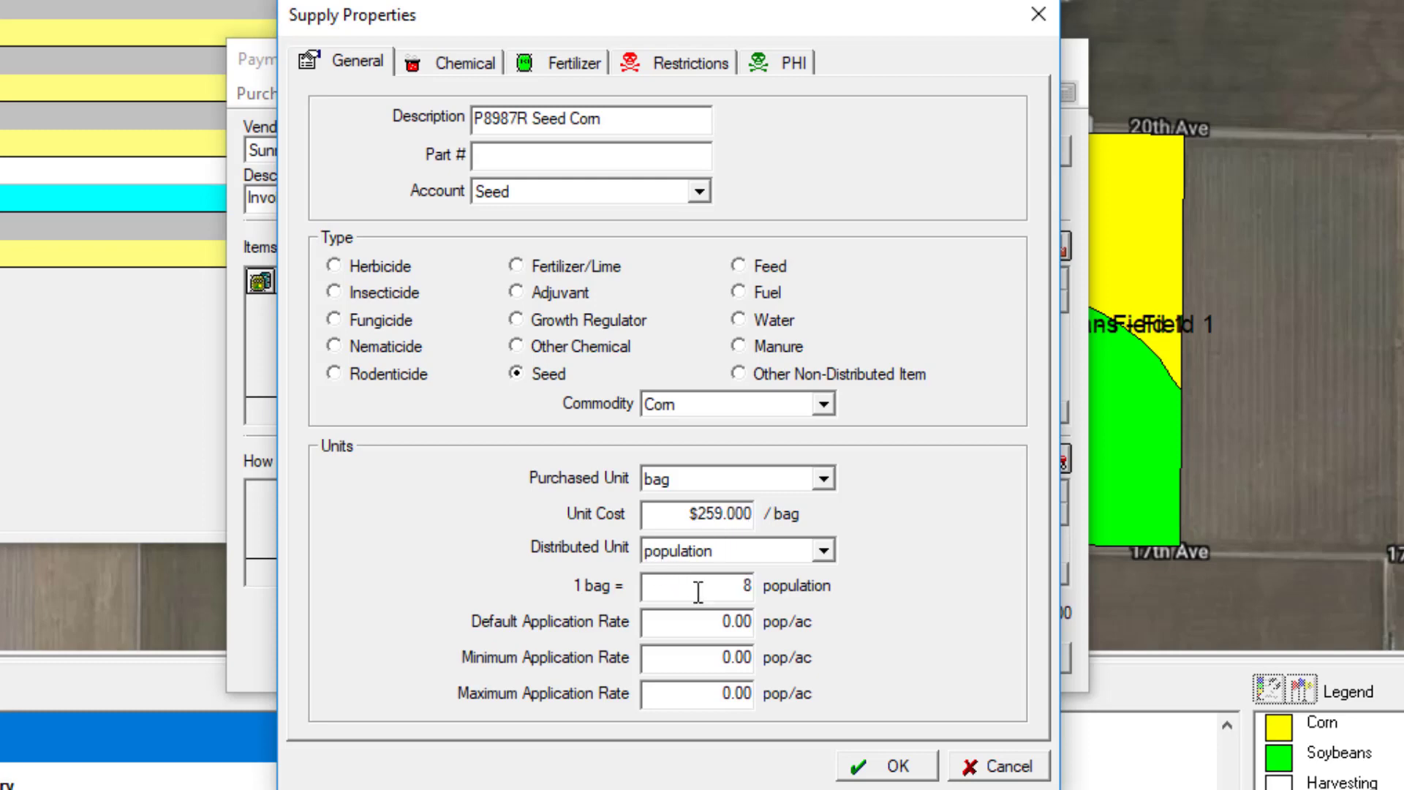
type("0000")
Step: Set the seed corn's default, minimum and maximum application rates to 28000, 26000 and 32000 pop/ac and save the supply properties
key("Tab")
type("28000")
left_click(709, 658)
left_click_drag(703, 662, 809, 663)
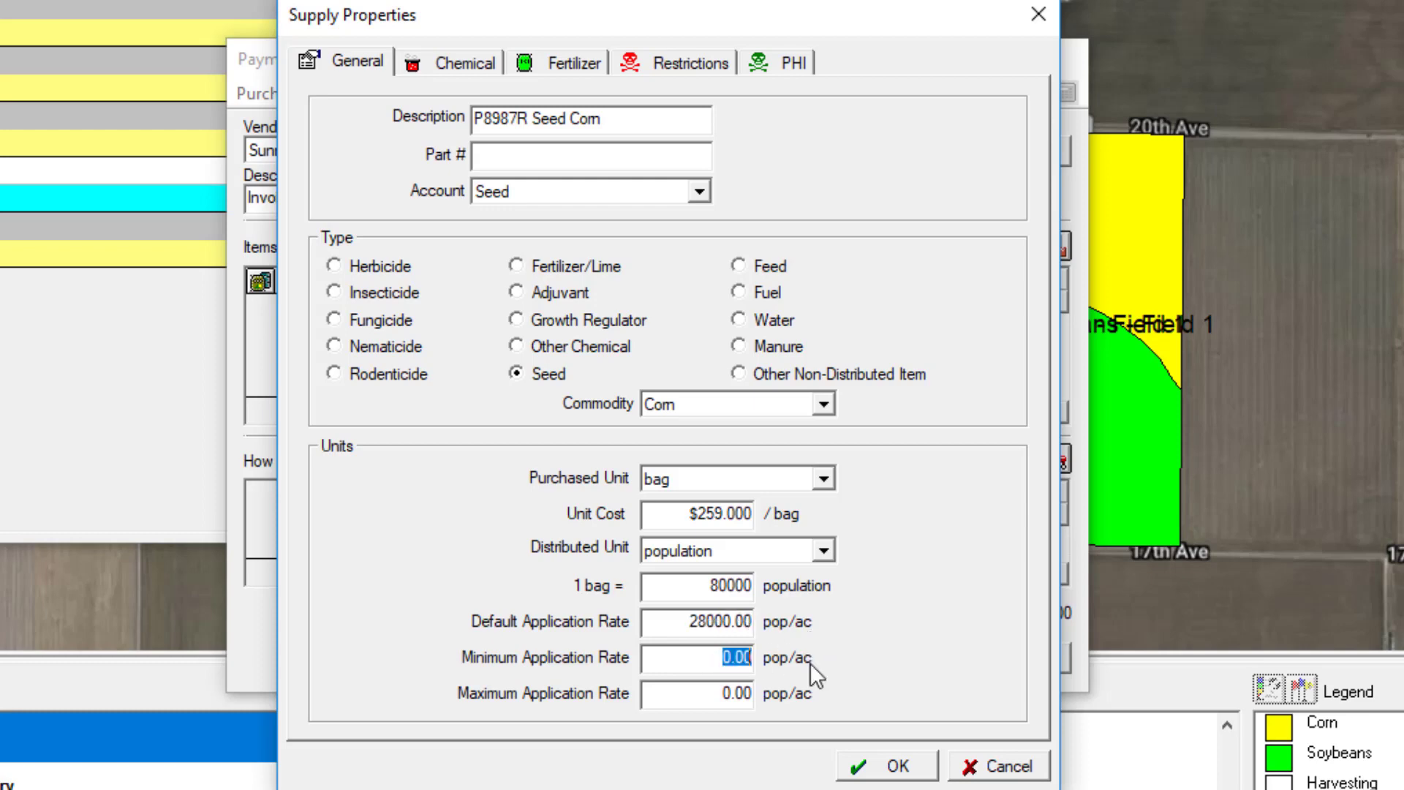
type("26000")
left_click_drag(693, 696, 825, 699)
type("3200")
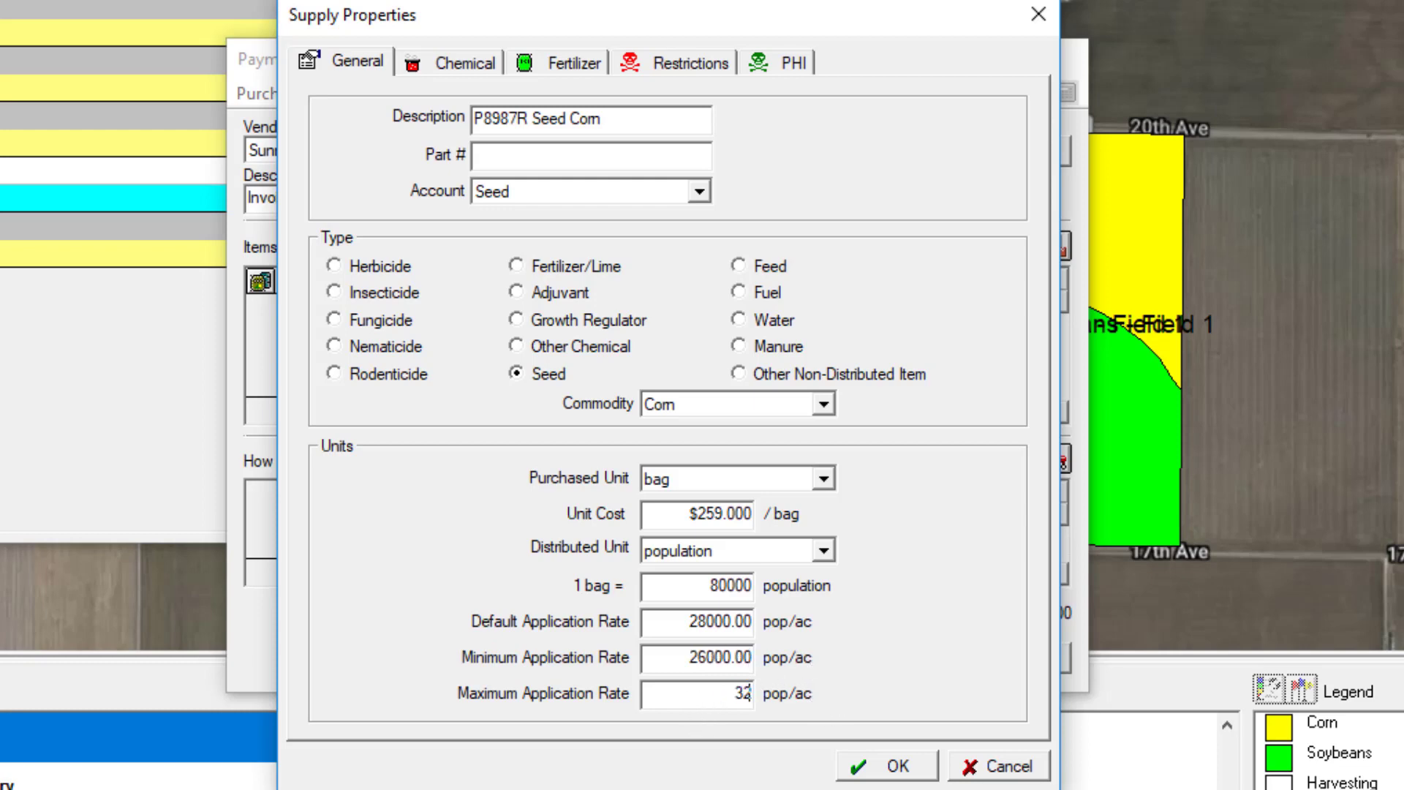
type("0")
left_click(898, 768)
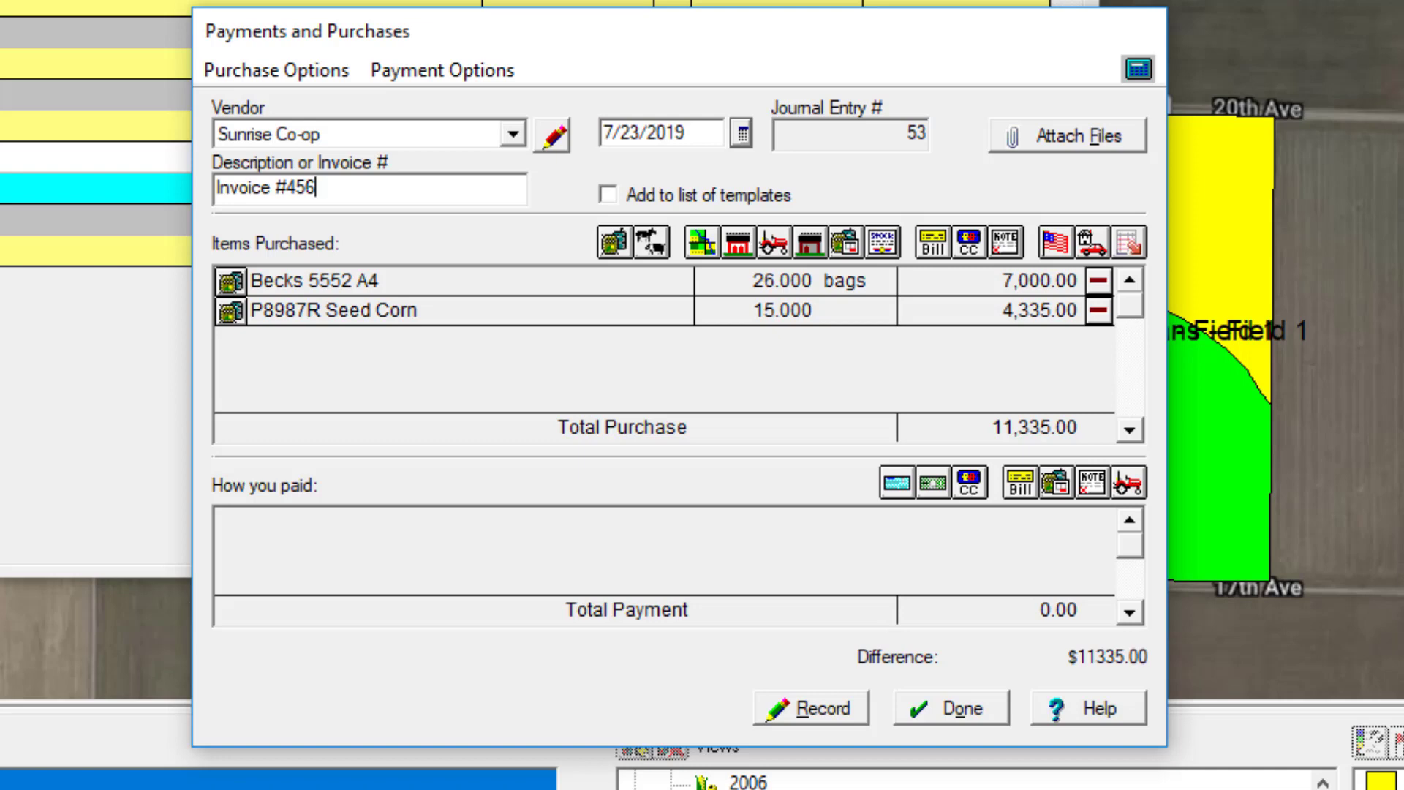
Step: Pay the full Sunrise Co-op purchase by check from Wells Fargo Checking, then record it and finish entering purchases
left_click(895, 483)
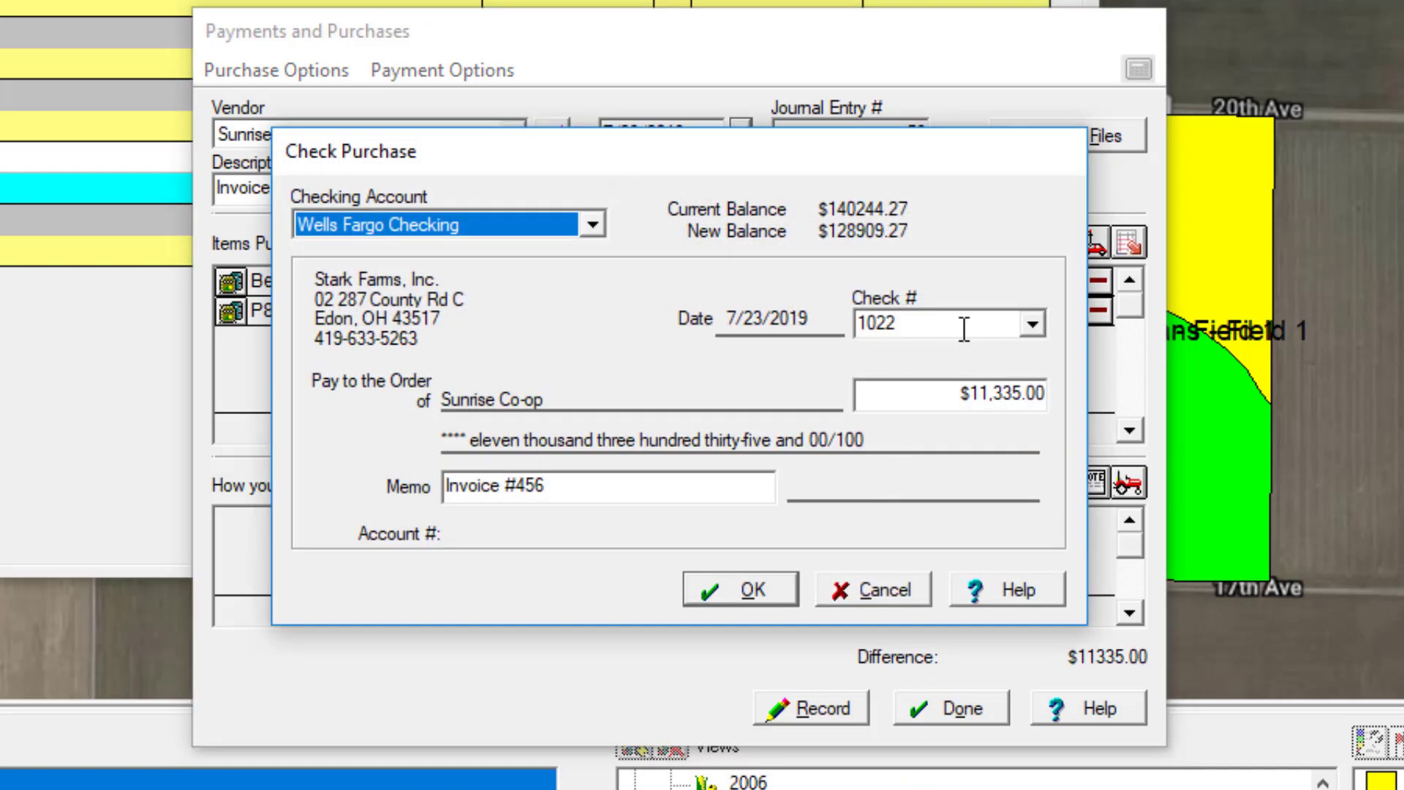
left_click(964, 329)
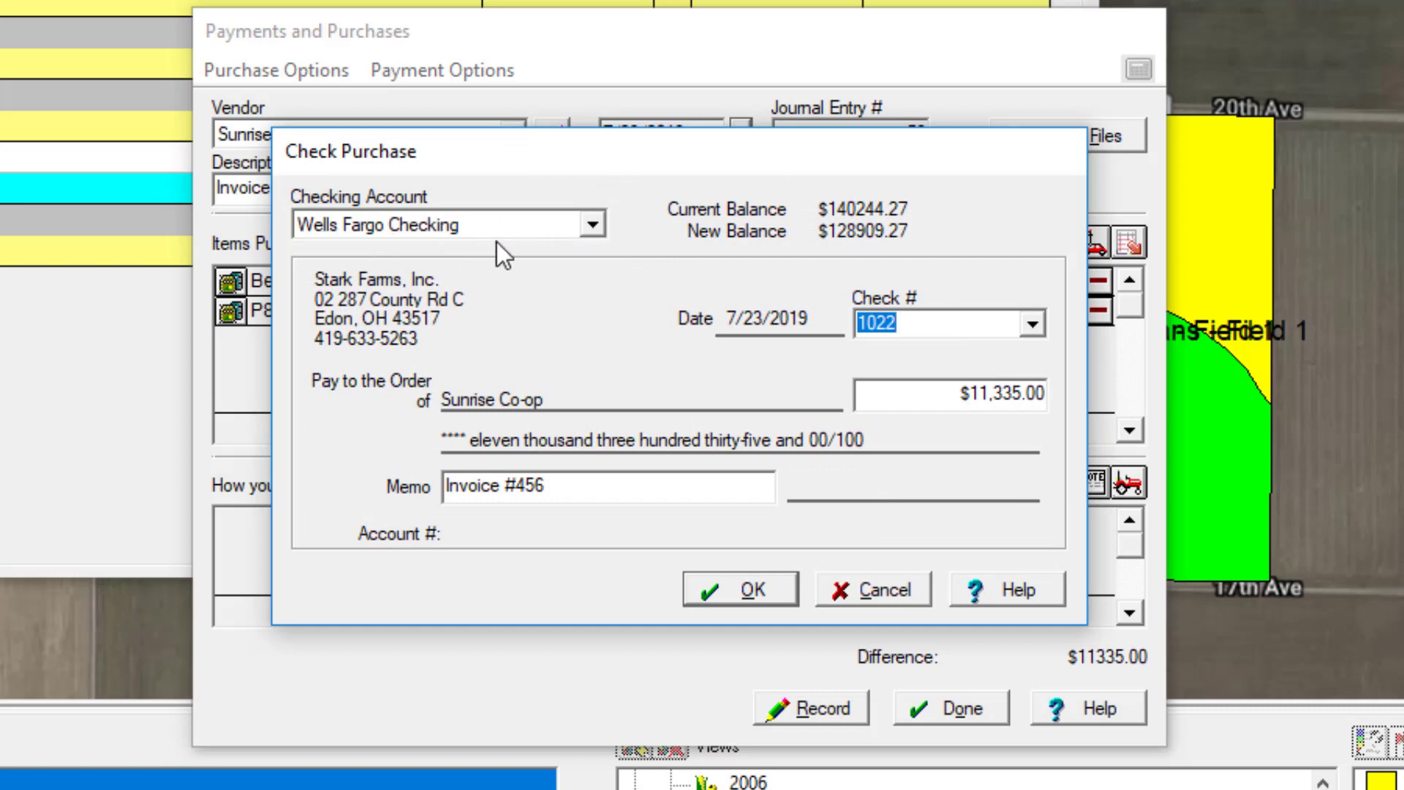
left_click(742, 591)
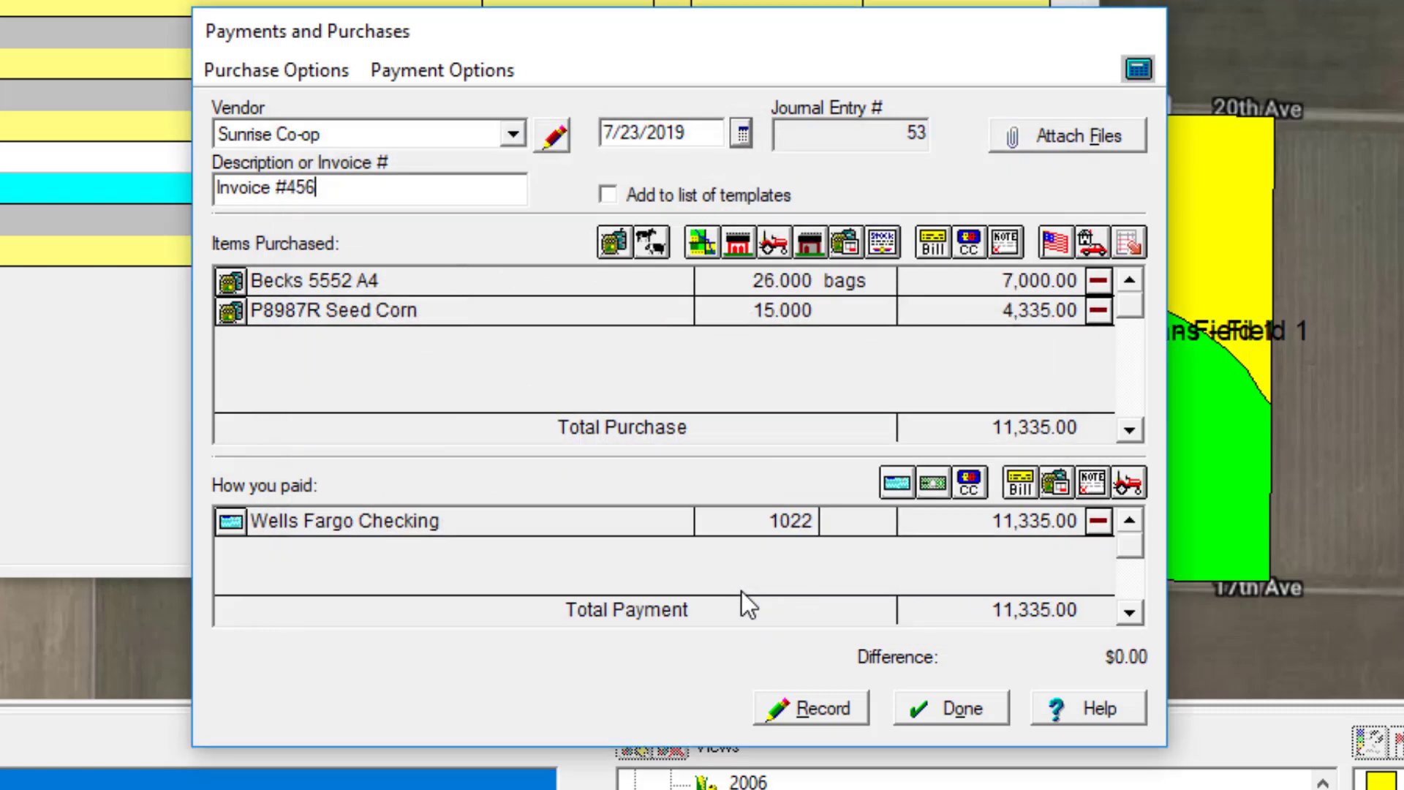
left_click(815, 710)
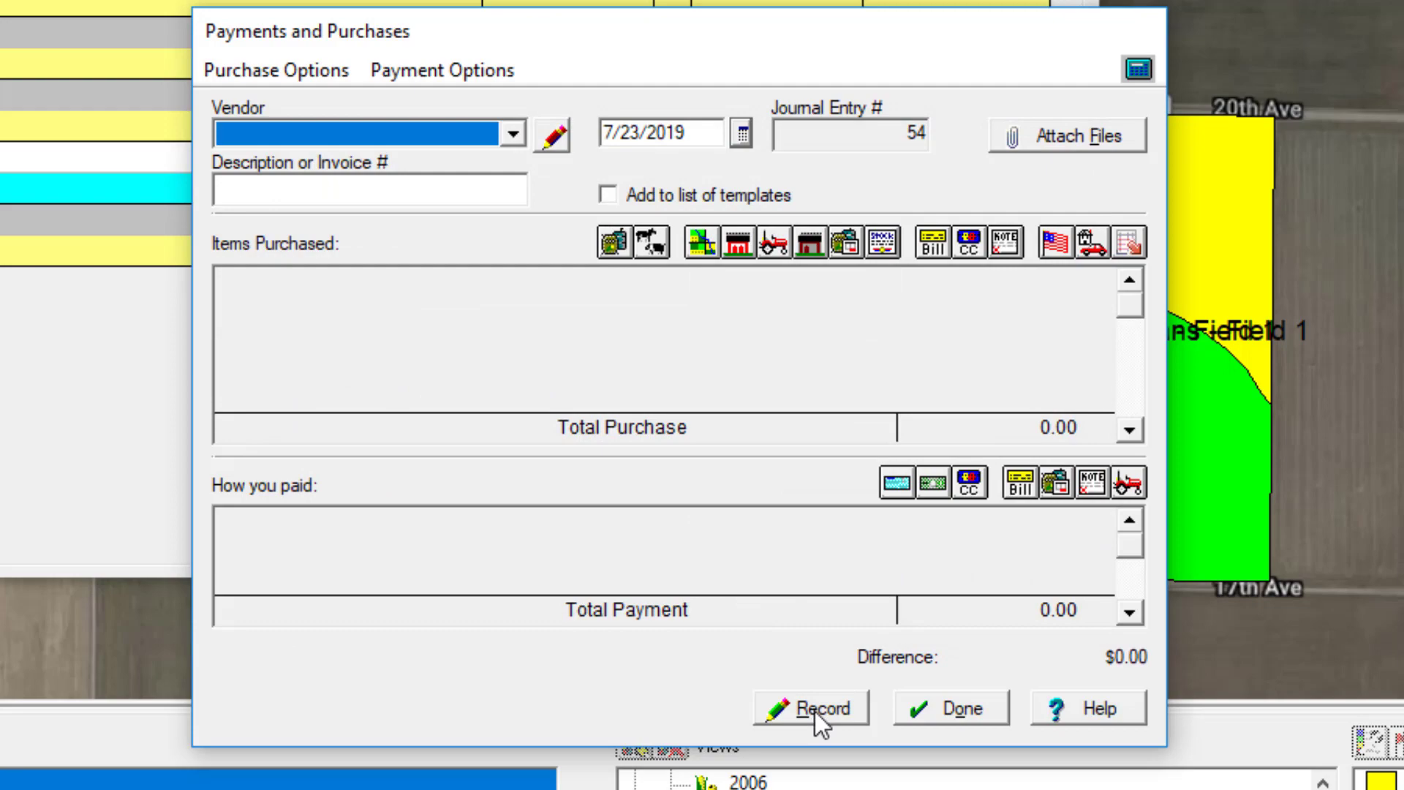
left_click(958, 710)
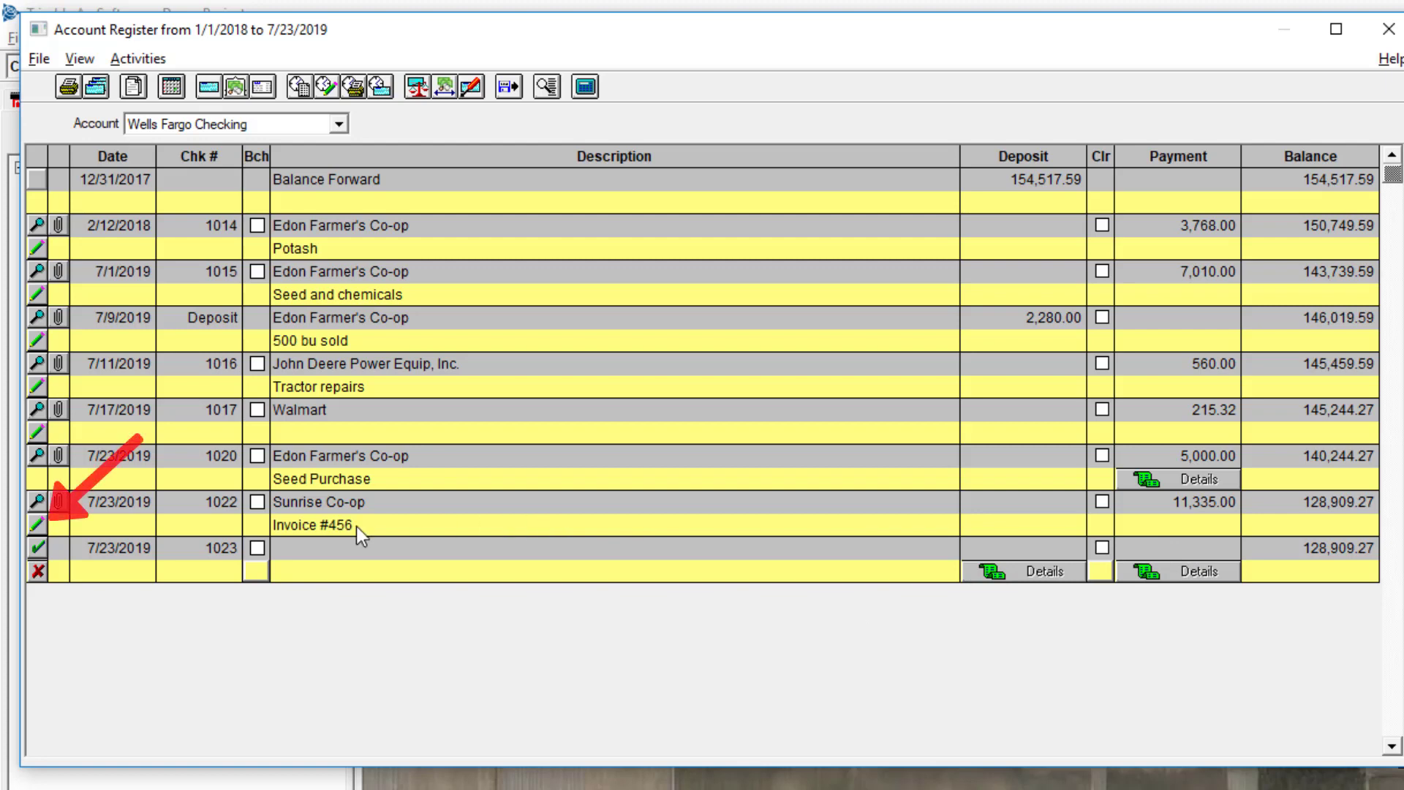
Step: Review the purchase details behind the Sunrise Co-op Invoice #456 entry in the account register, then close the register without changing anything
left_click(37, 525)
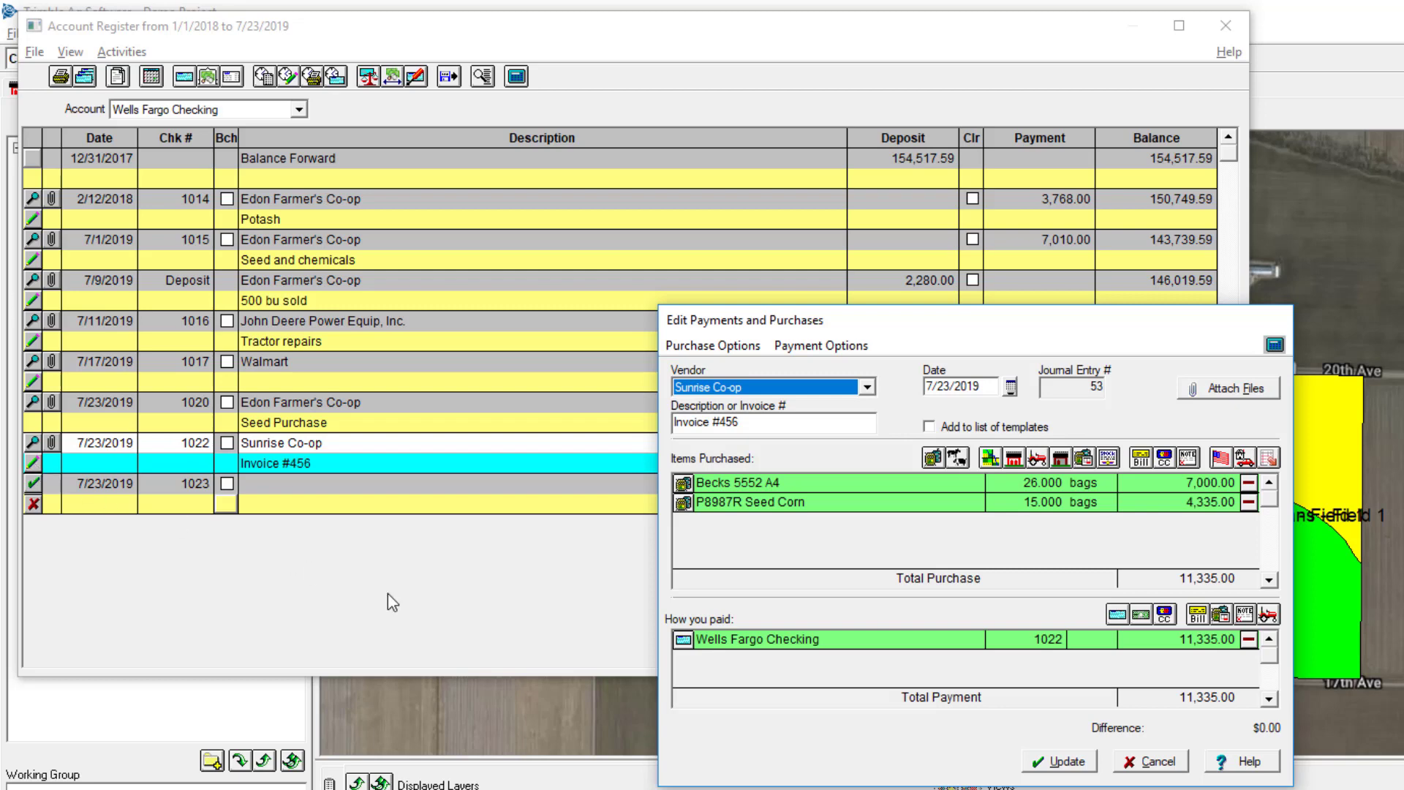
left_click(1159, 765)
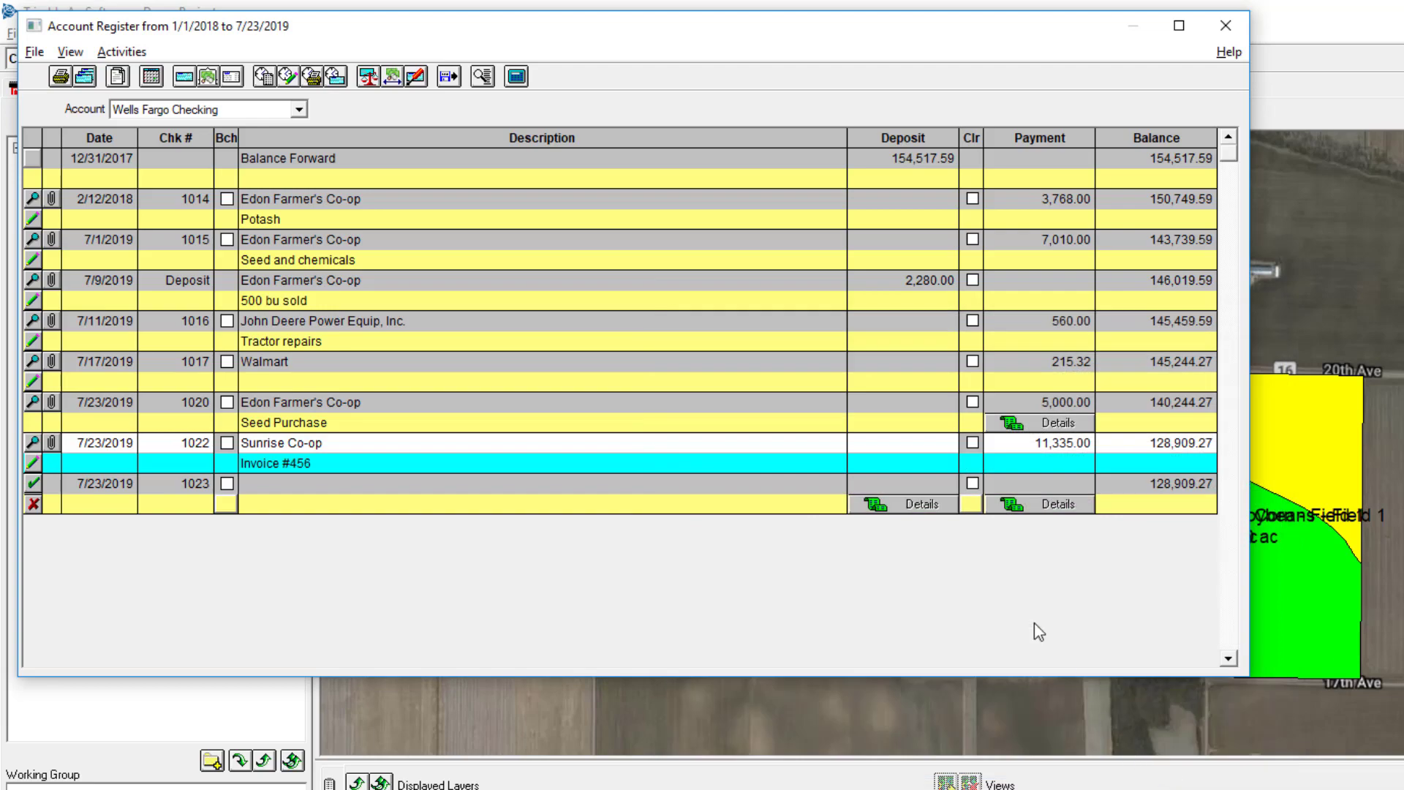
left_click(1226, 28)
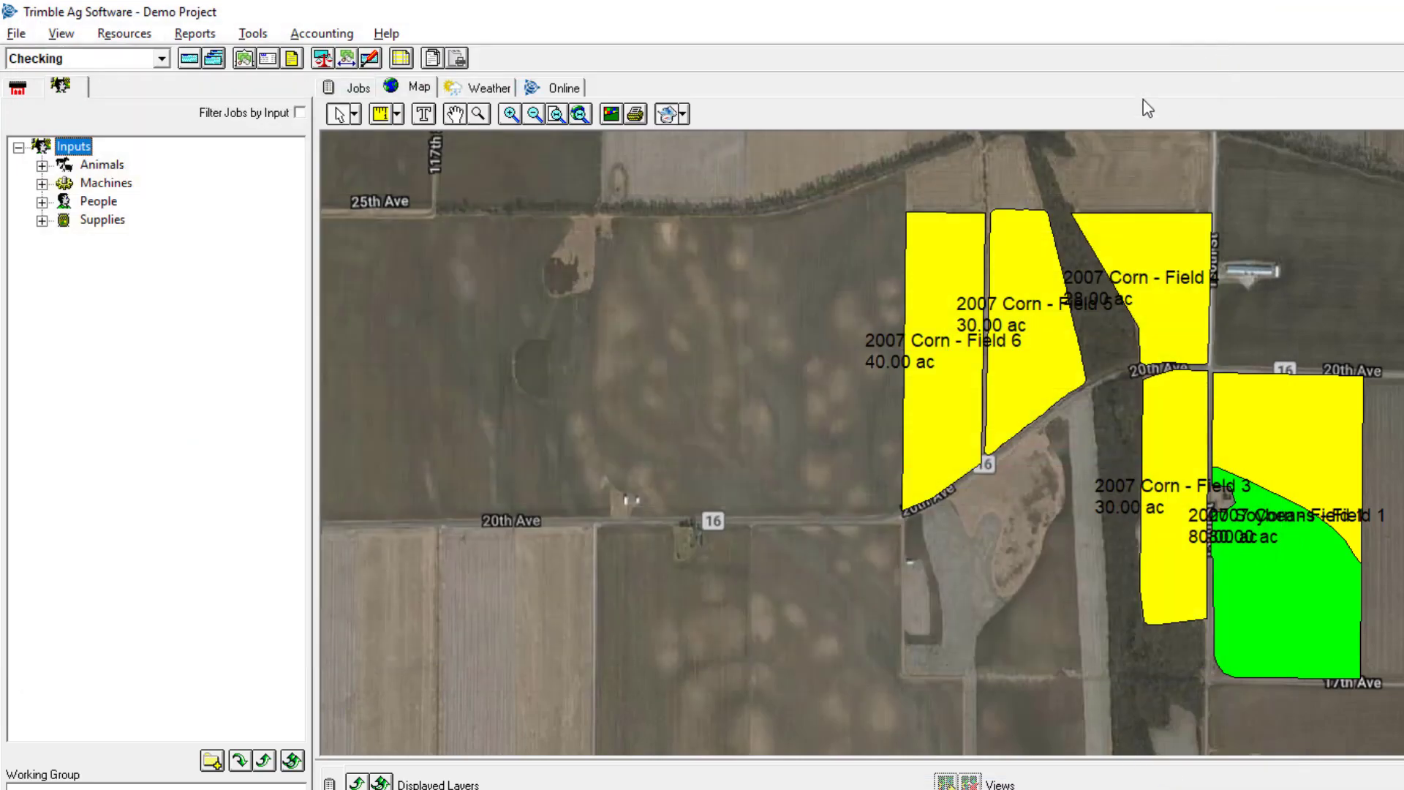
Step: Open the supplies inventory report and examine the quantities and costs listed in its Seed section
left_click(314, 32)
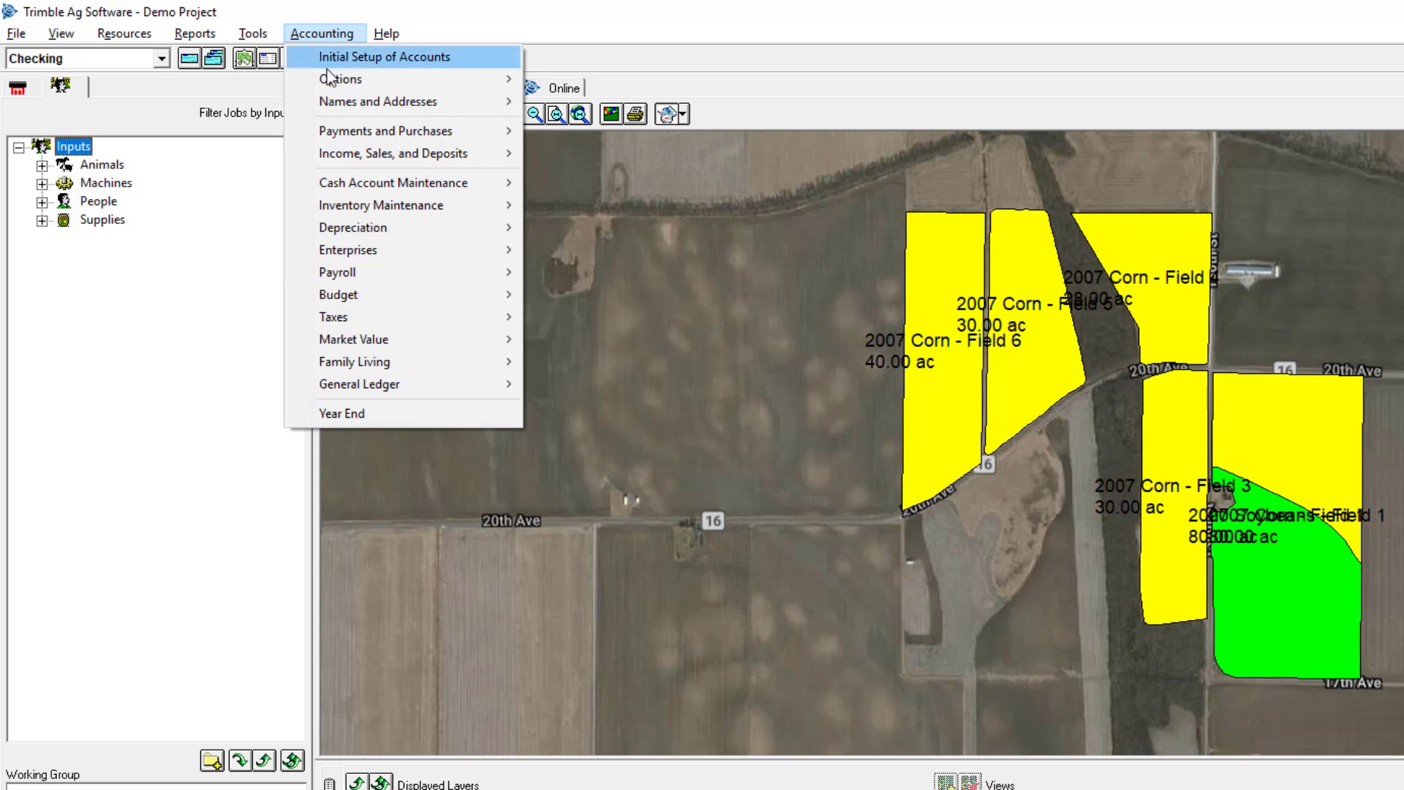
mouse_move(398, 209)
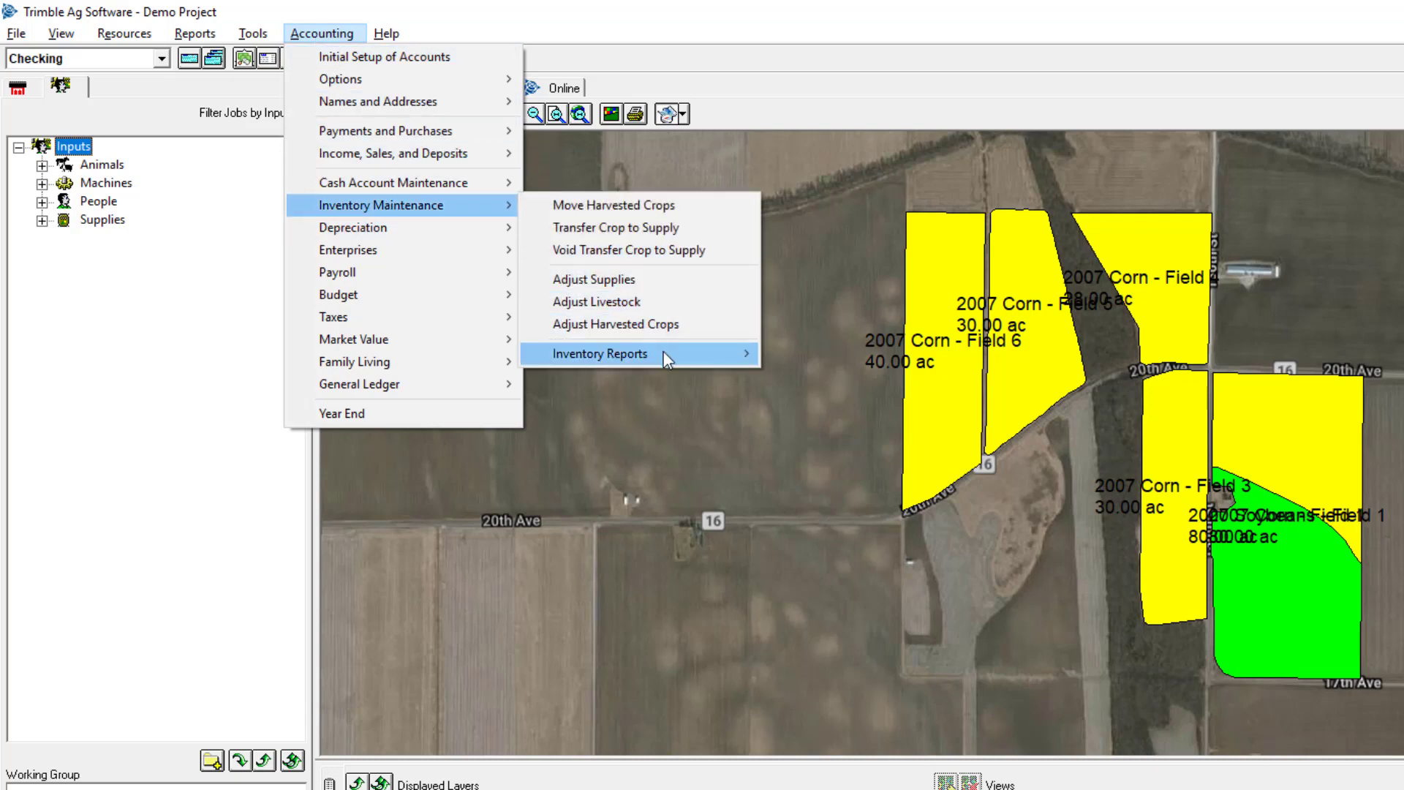
mouse_move(666, 354)
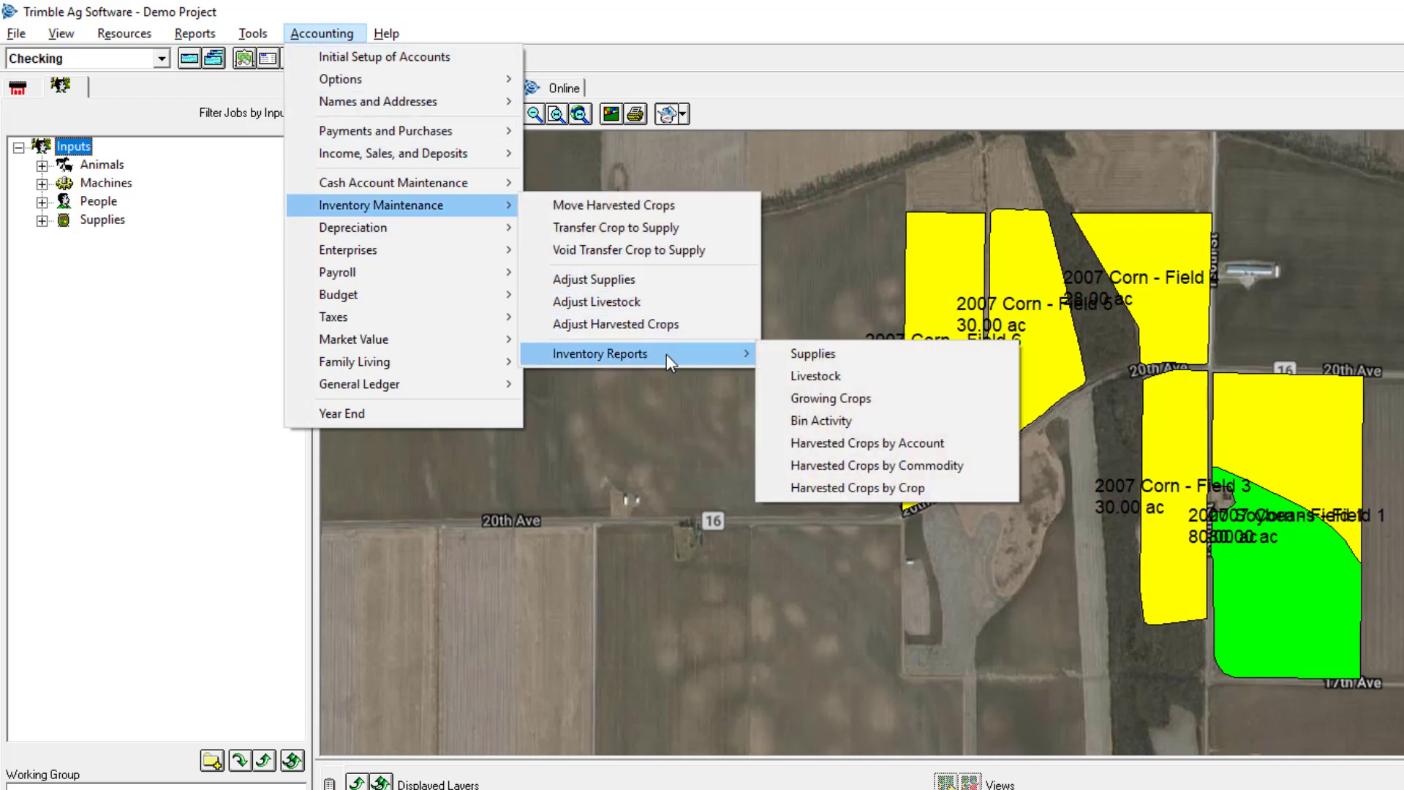
left_click(858, 358)
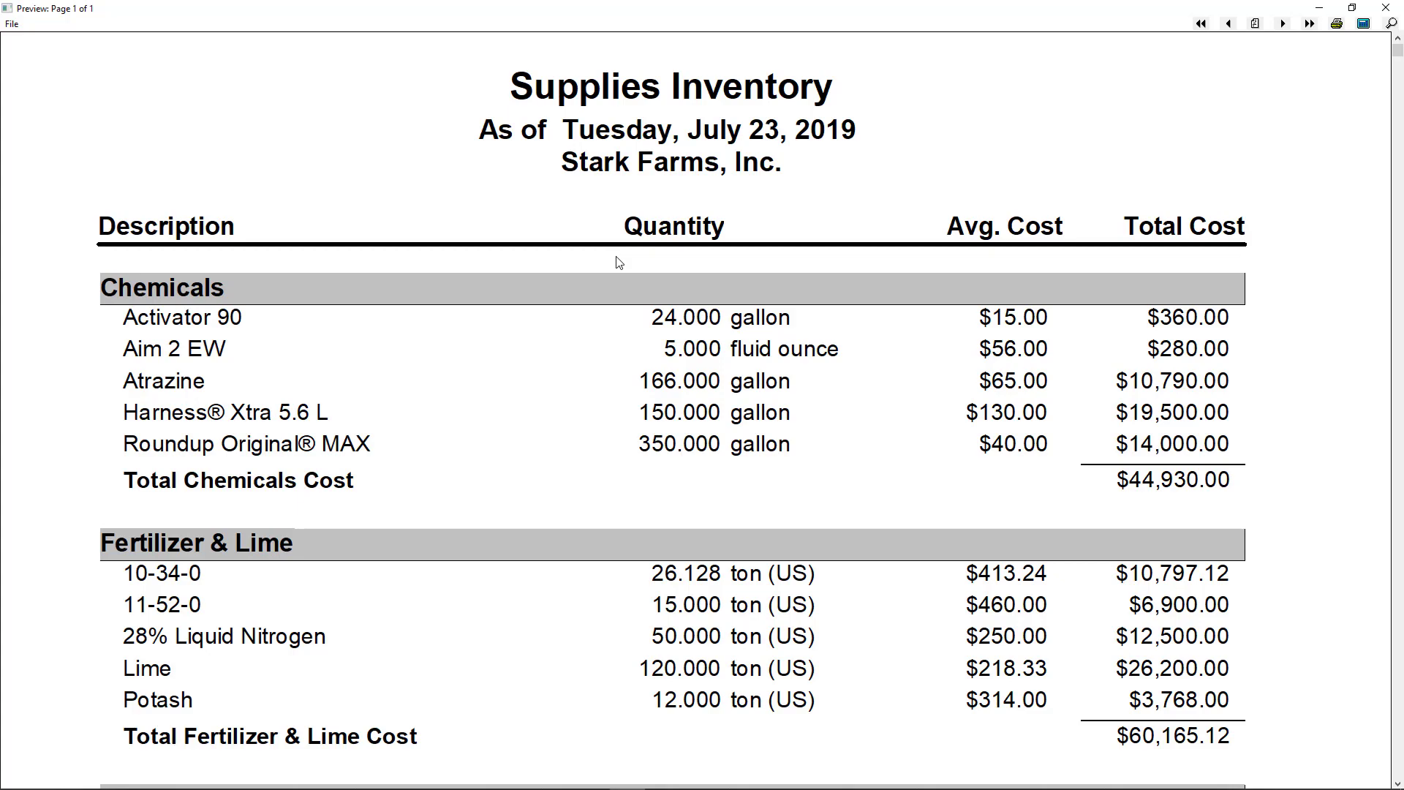
scroll(439, 476, "down", 3)
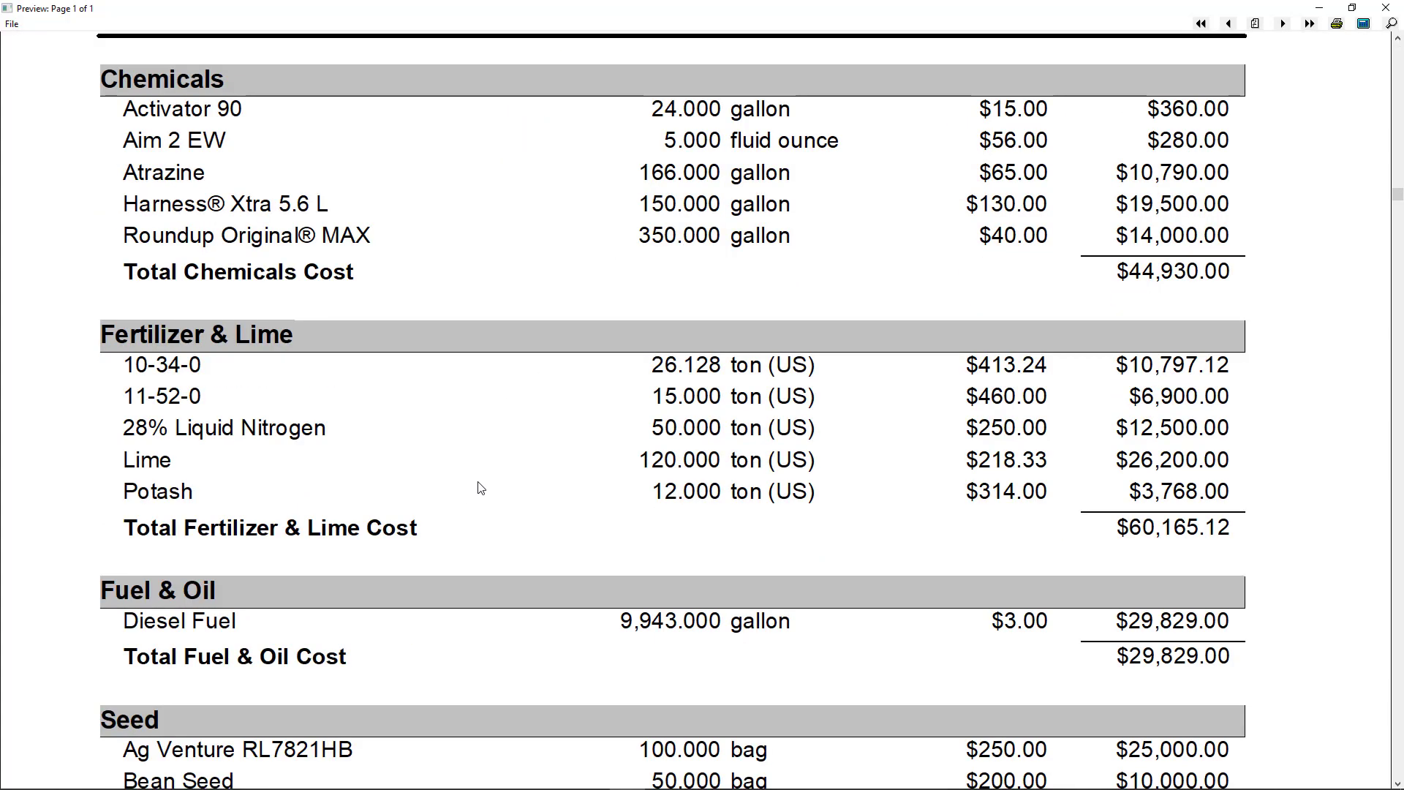
scroll(482, 486, "down", 1)
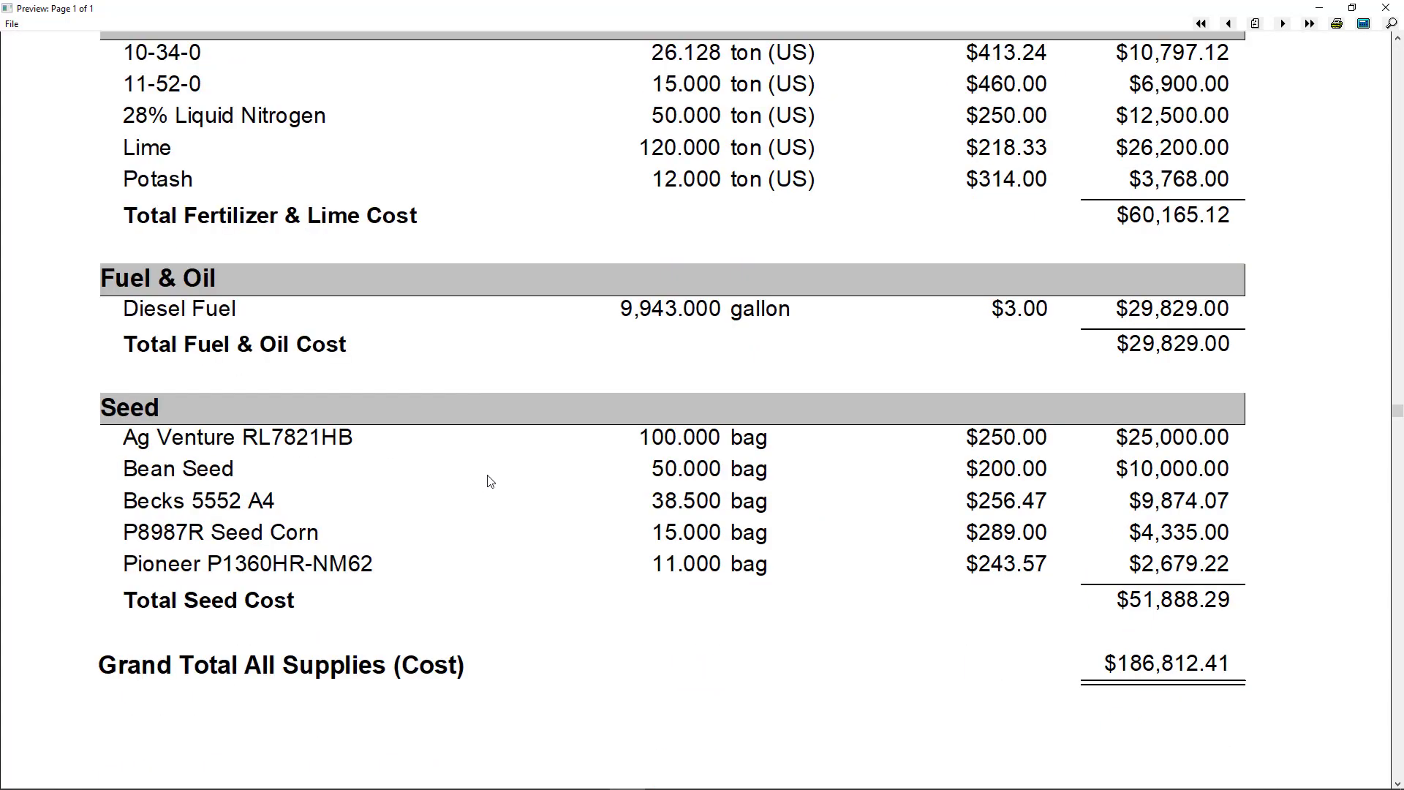